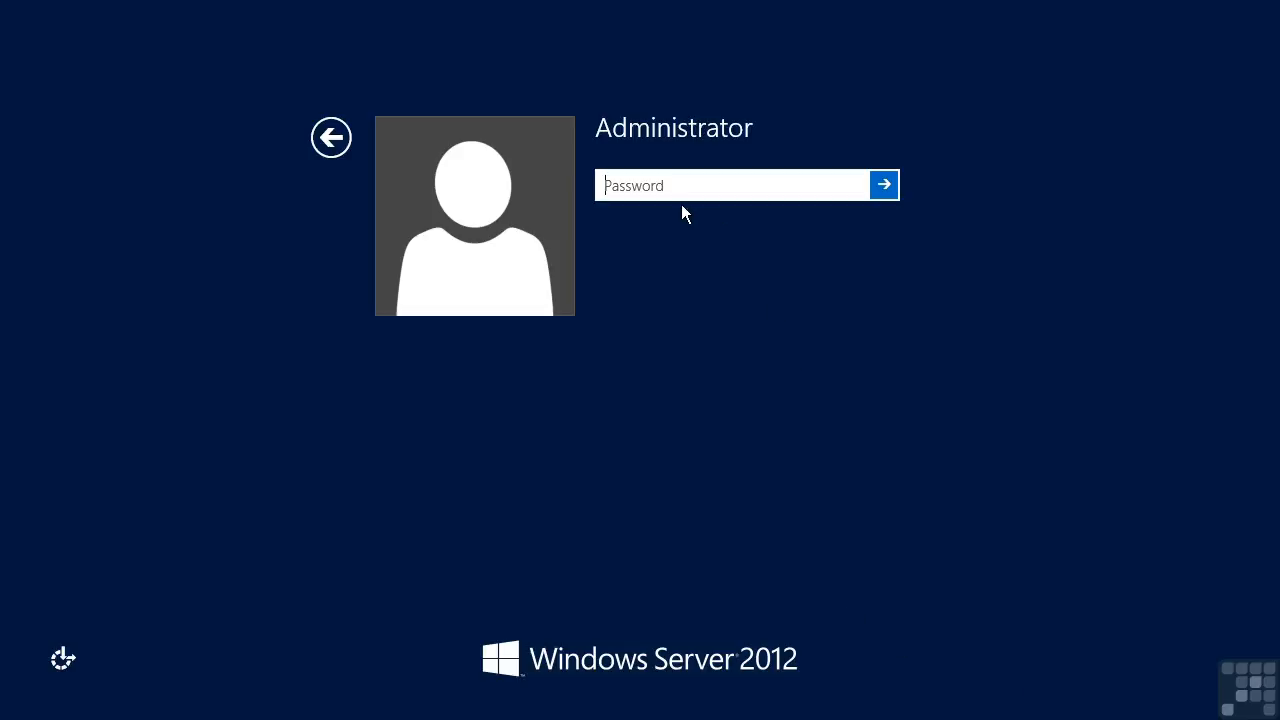
# Sign in to the Administrator account by entering the account password, and move the Server Manager window fully into view
pyautogui.write('••••••••')
pyautogui.press('Return')
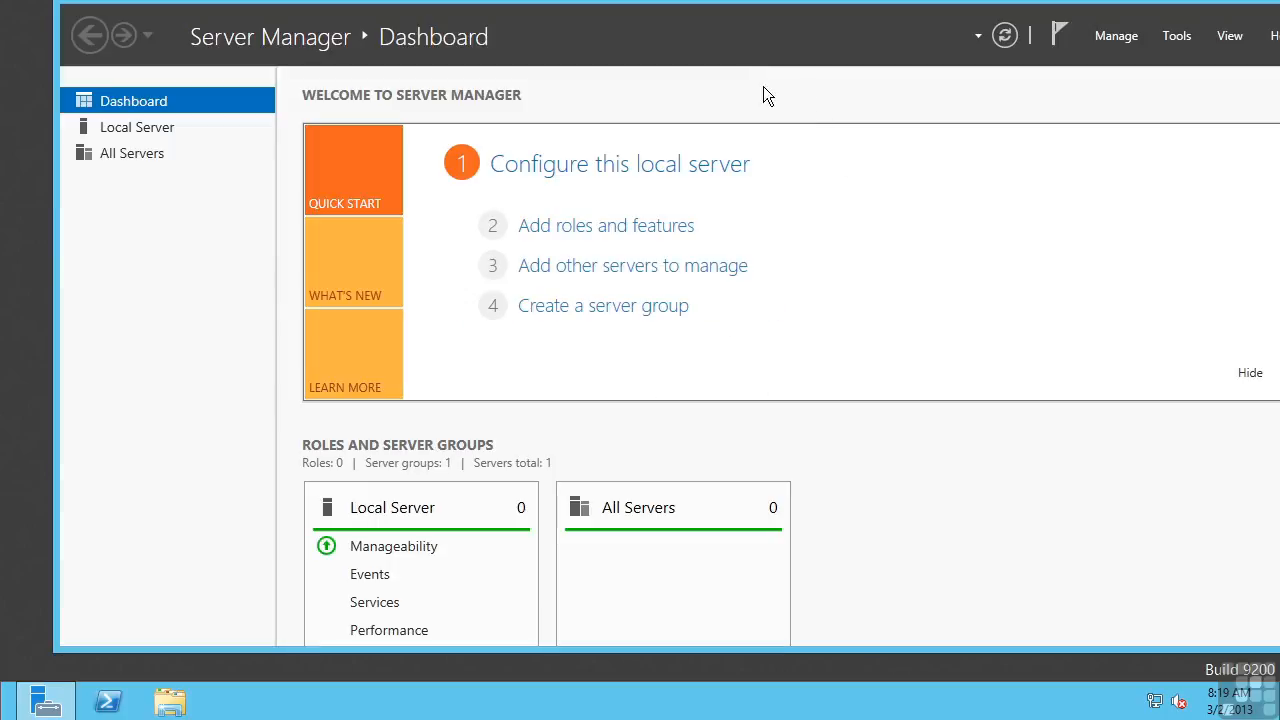
pyautogui.moveTo(757, 2); pyautogui.dragTo(700, 16)
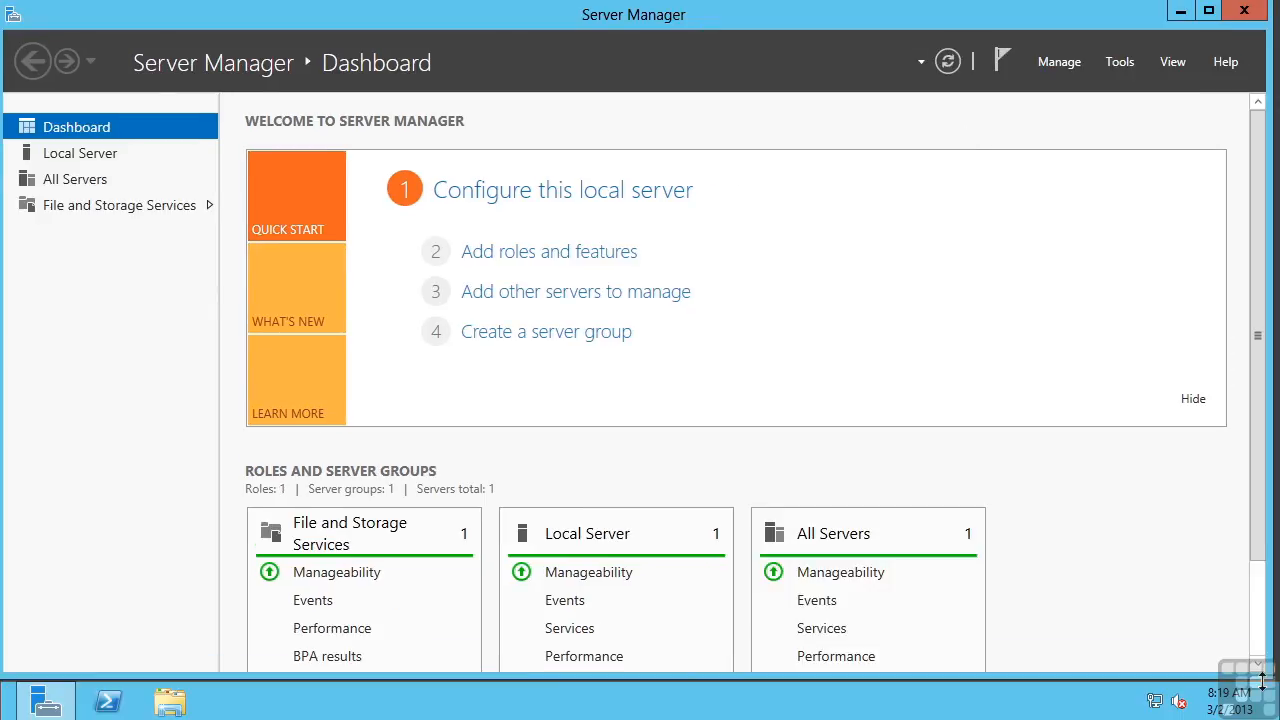
pyautogui.moveTo(1277, 676)
# Launch Notepad with the Run command notepad and pin the program to the taskbar
pyautogui.press('super+r')
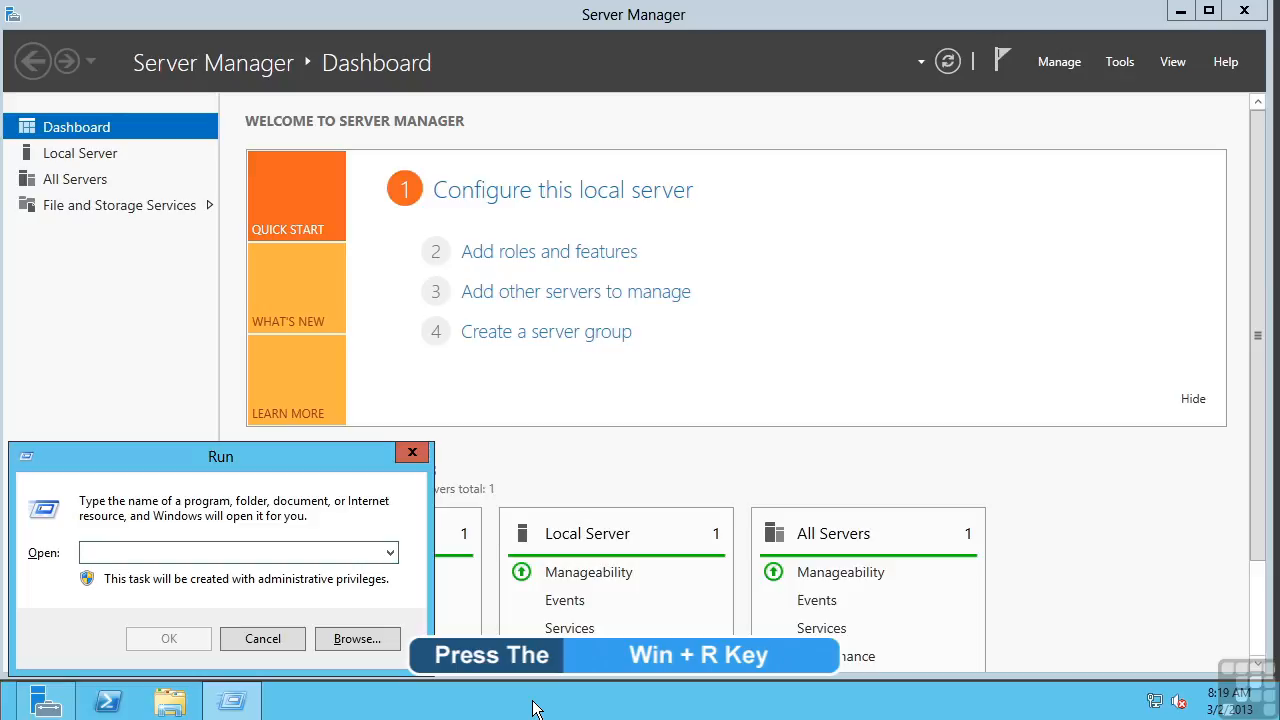
pyautogui.write('notepad')
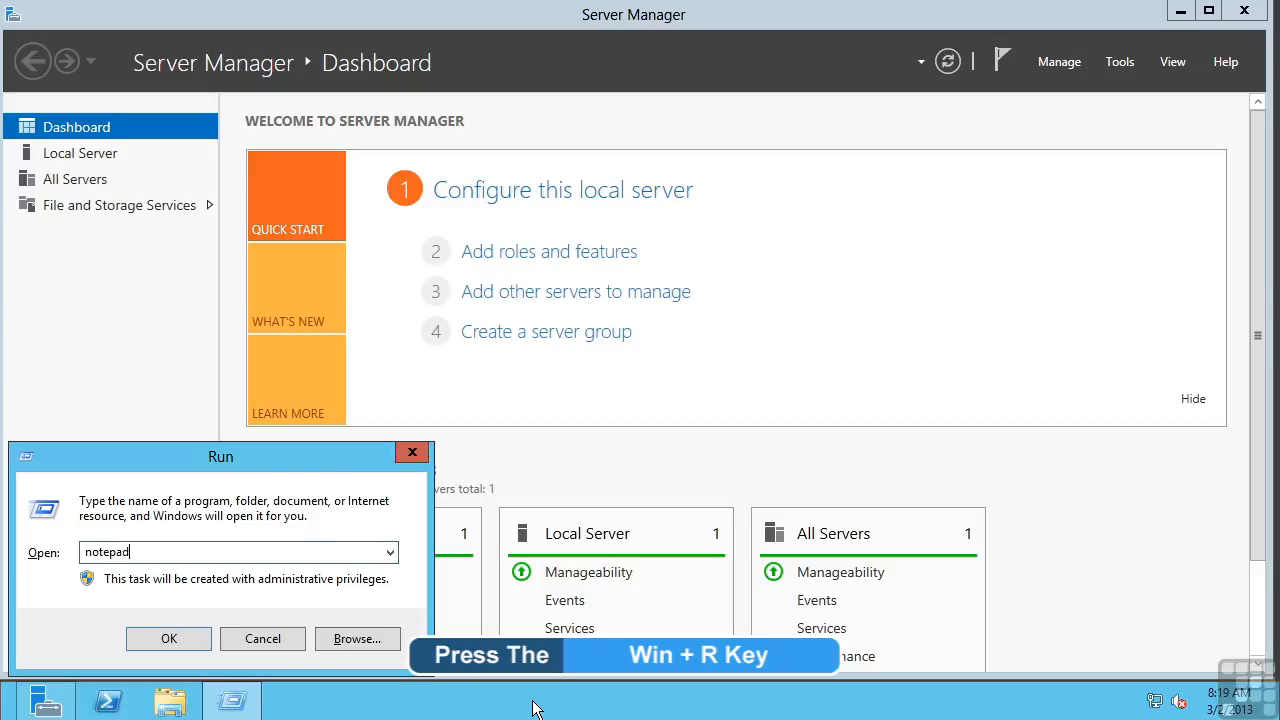
pyautogui.press('Return')
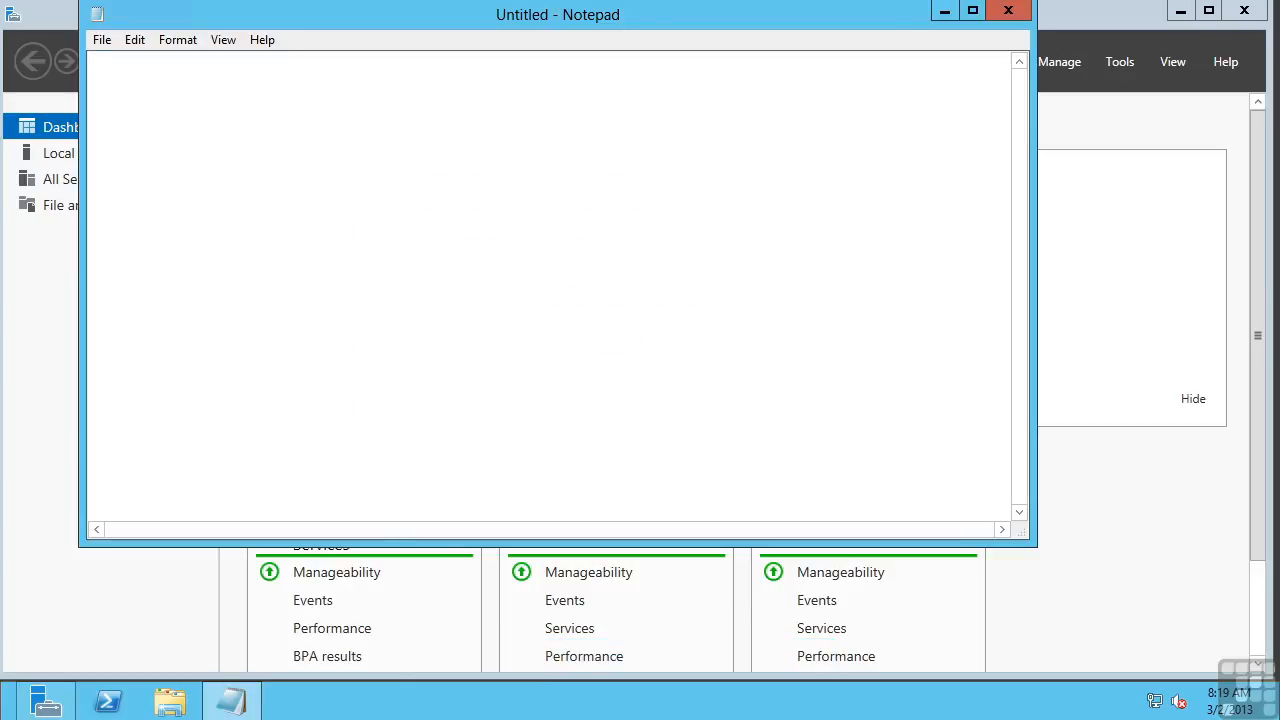
pyautogui.rightClick(230, 703)
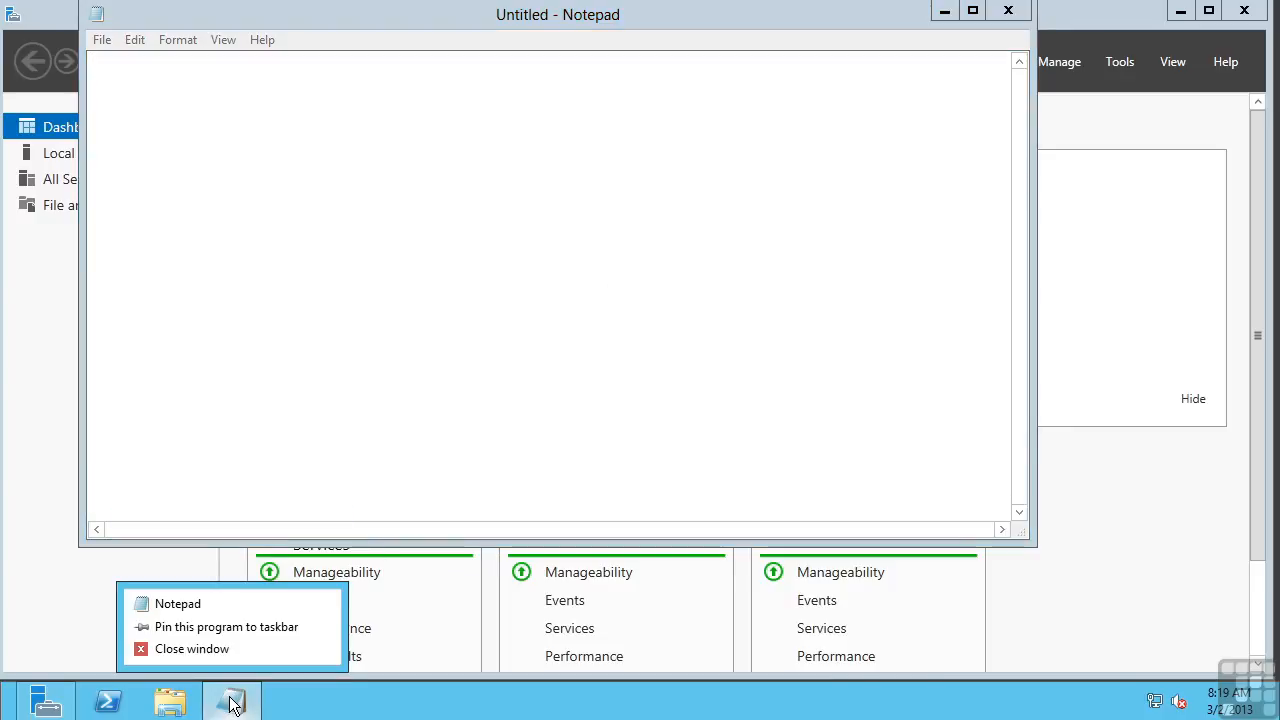
pyautogui.click(226, 626)
# Close Notepad, relaunch it from its pinned taskbar shortcut as a test, and close it again
pyautogui.click(1008, 12)
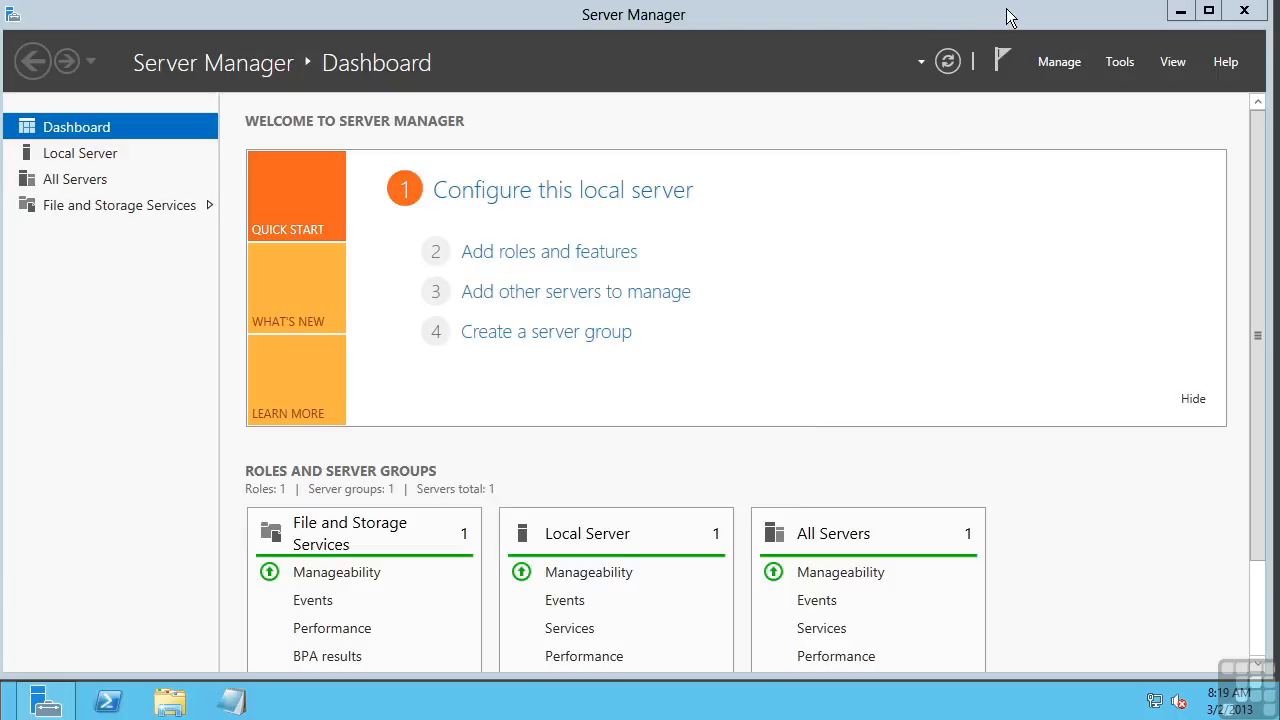
pyautogui.click(230, 703)
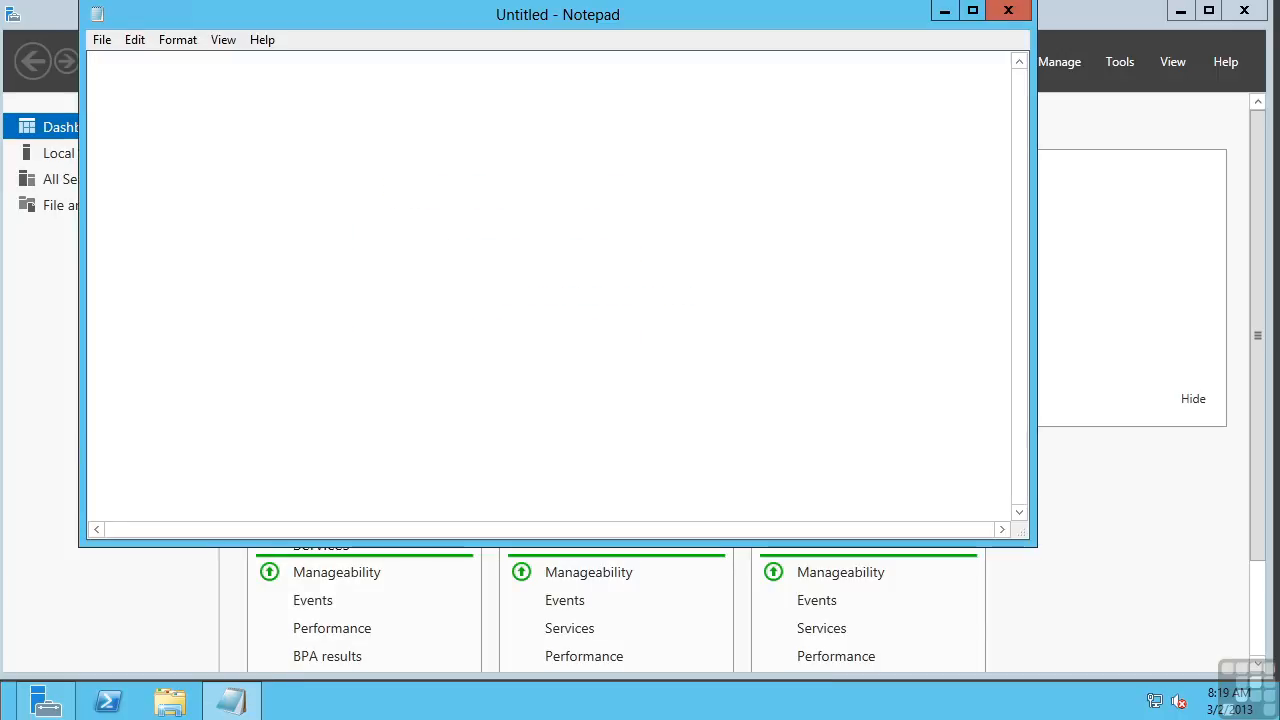
pyautogui.click(1007, 11)
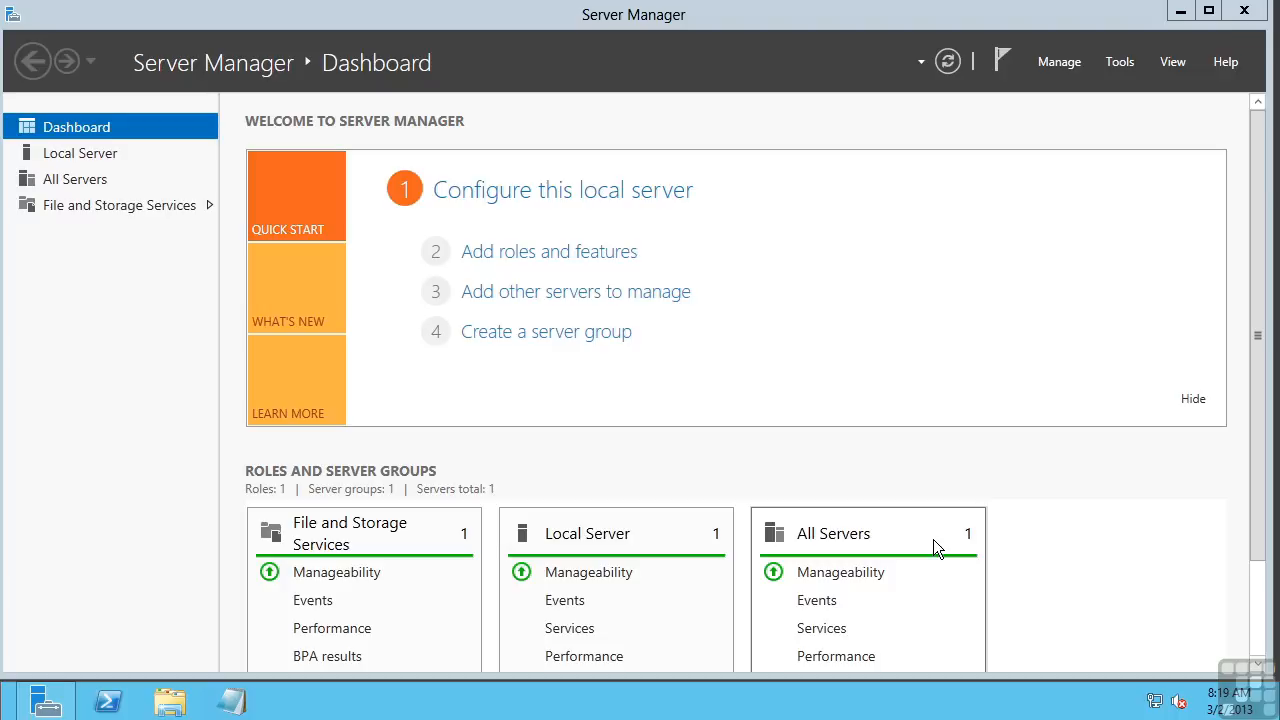
# Open the Local Server page and view System Properties through the computer name, cancelling without changes
pyautogui.scroll(-1, 1262, 277)
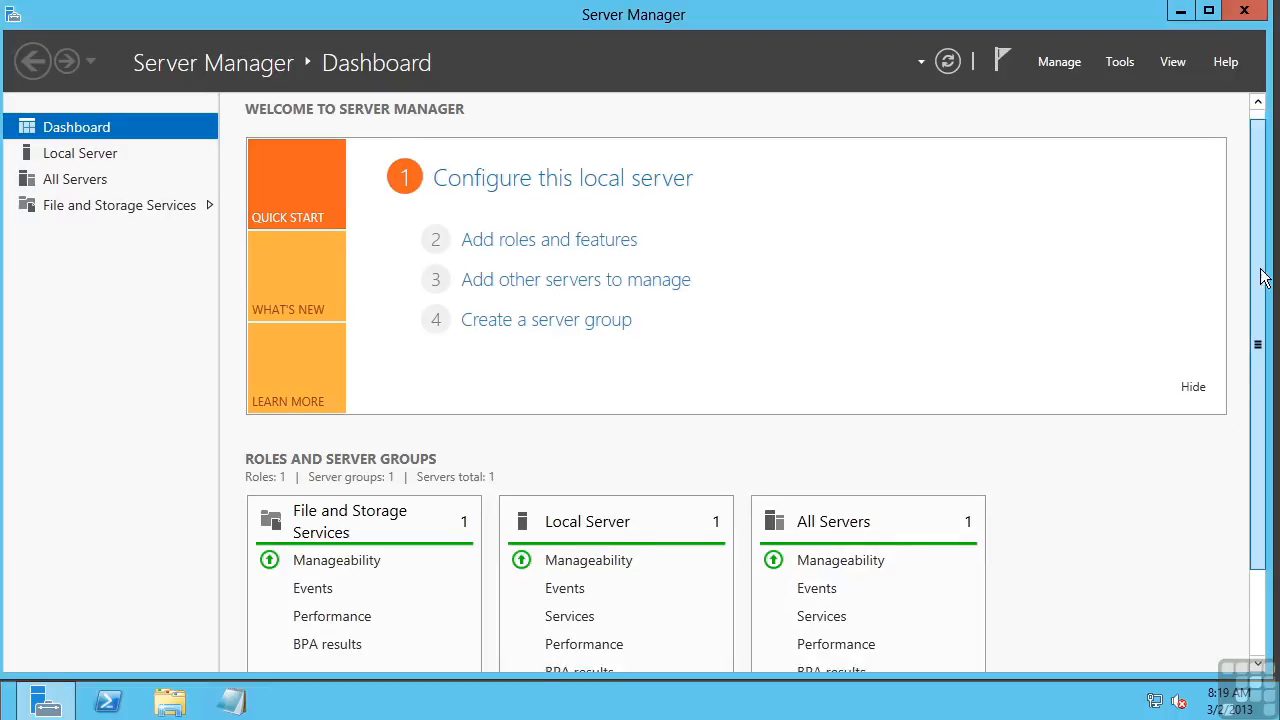
pyautogui.scroll(-3, 1262, 277)
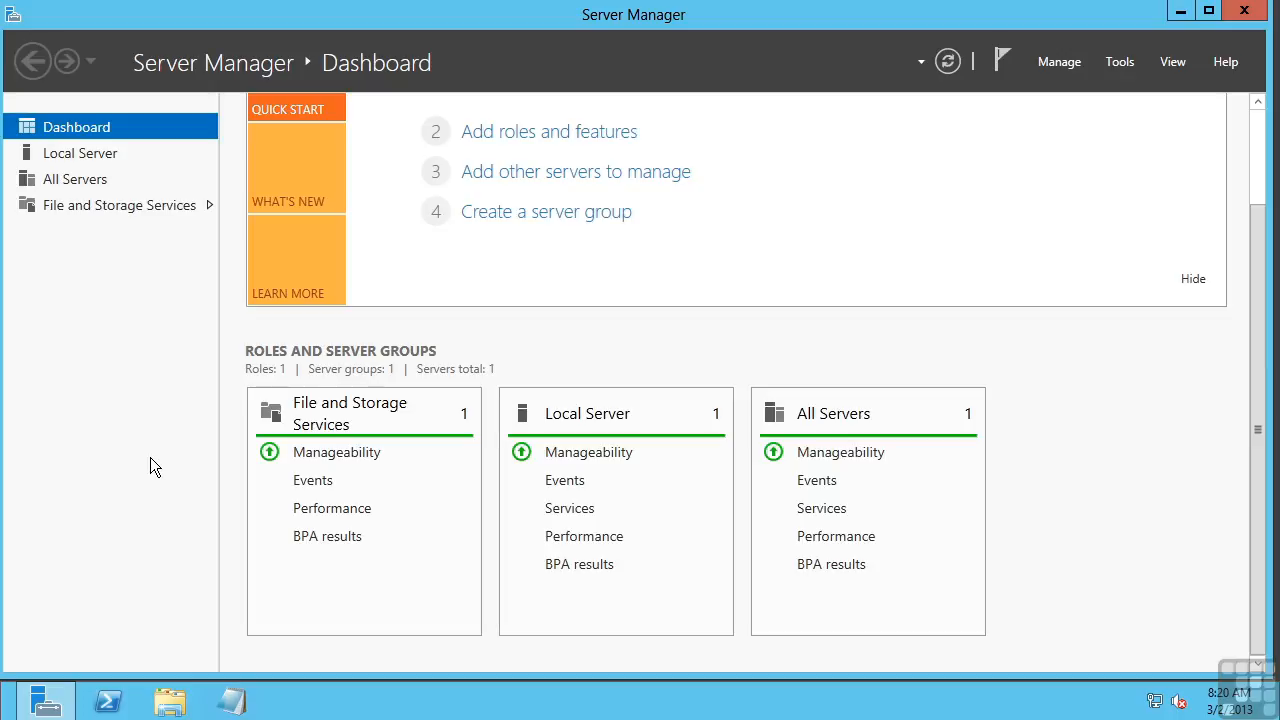
pyautogui.click(81, 153)
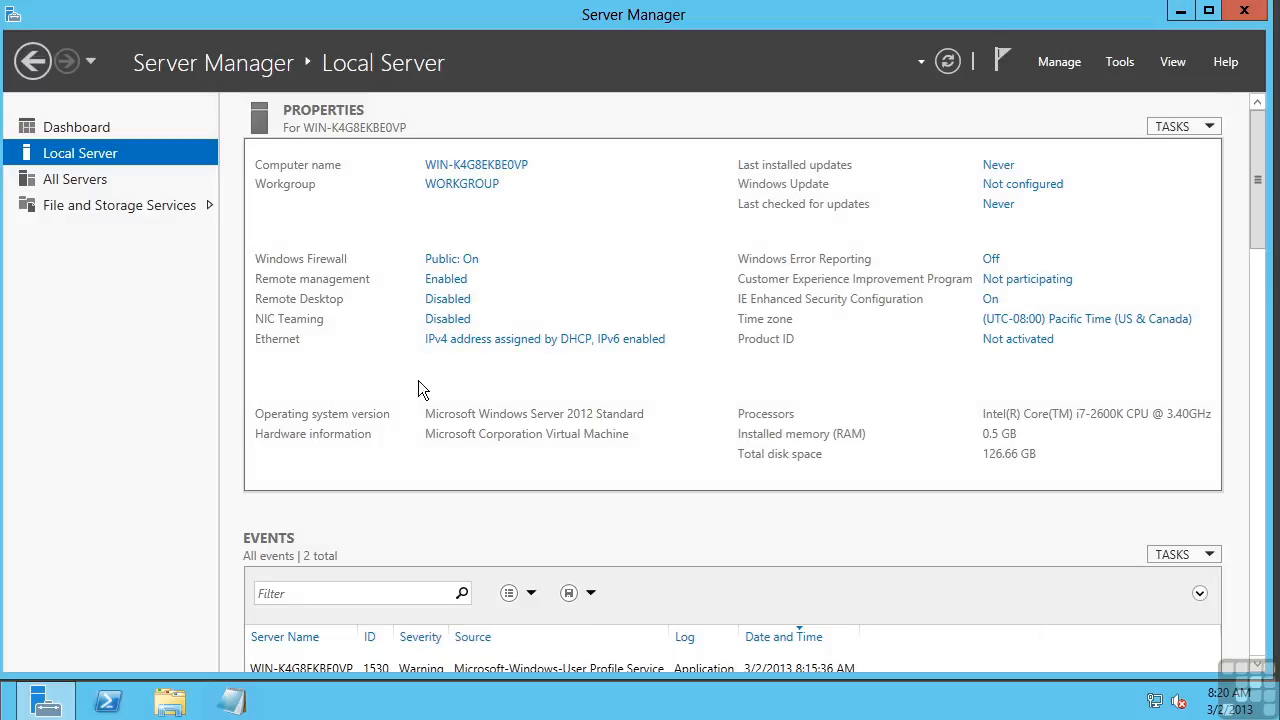
pyautogui.click(490, 166)
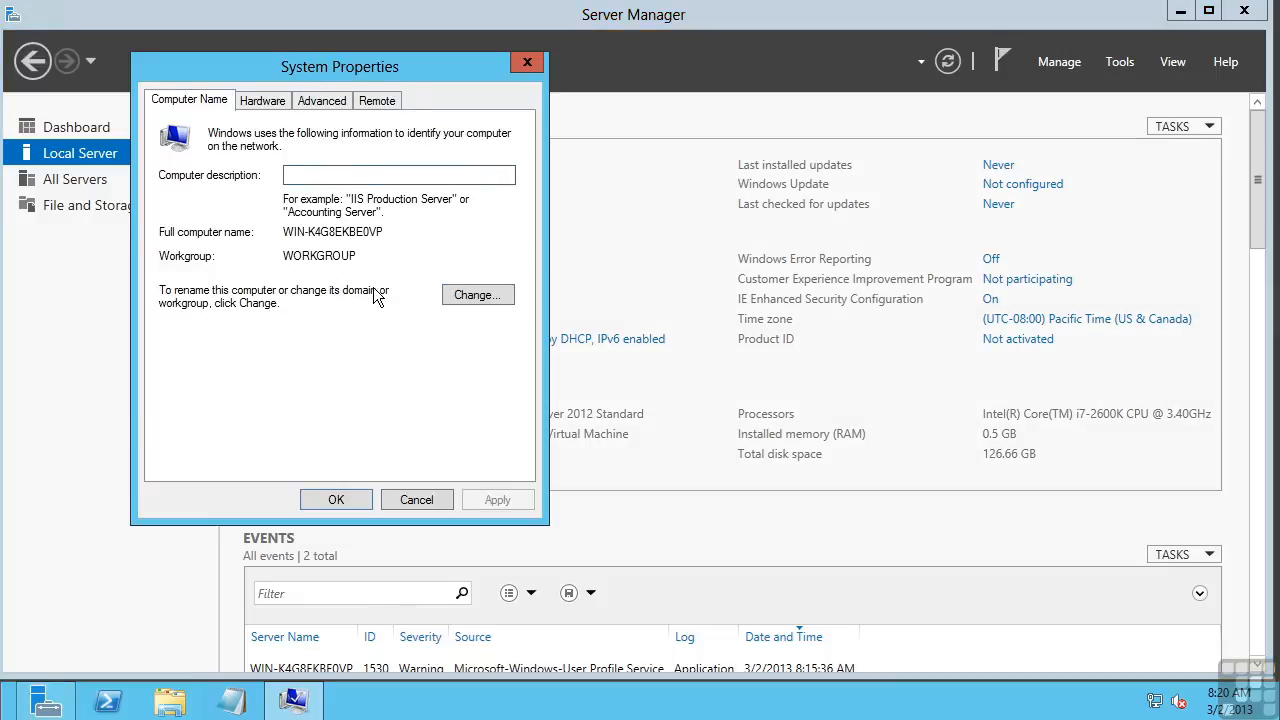
pyautogui.click(420, 497)
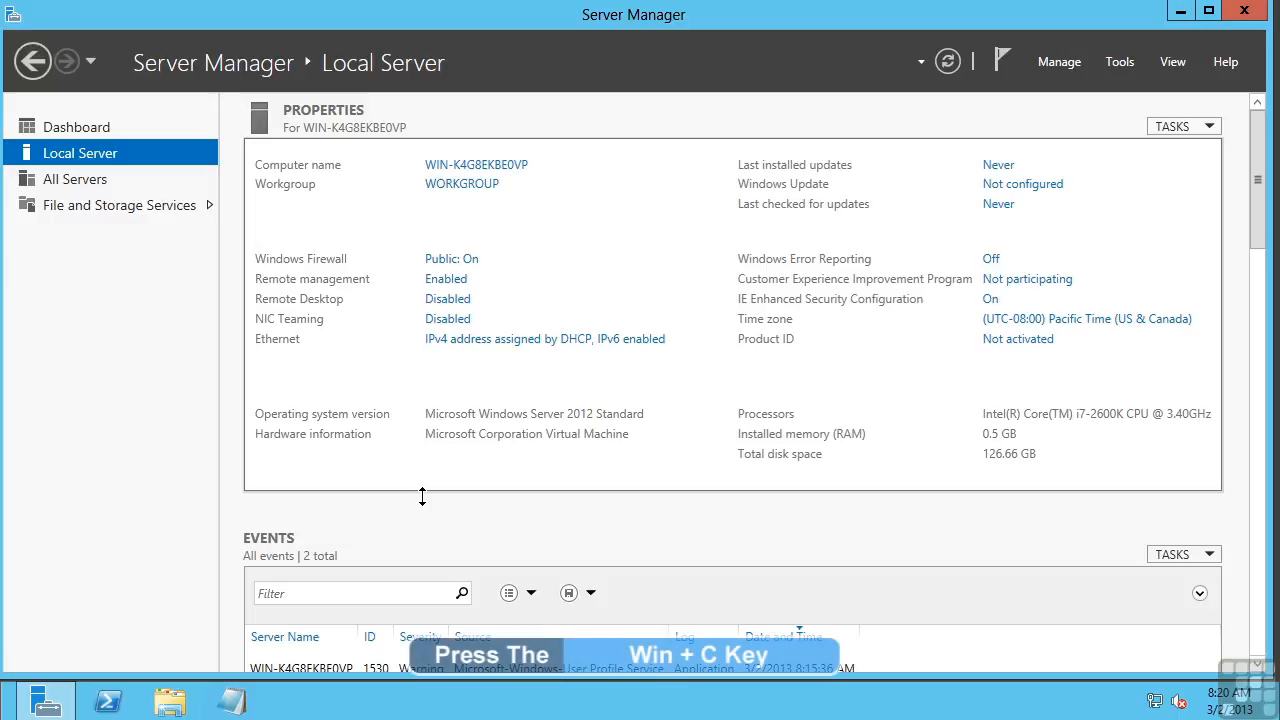
# Open Control Panel from the Settings charm, show its items as small icons, and close it after selecting System
pyautogui.press('super+c')
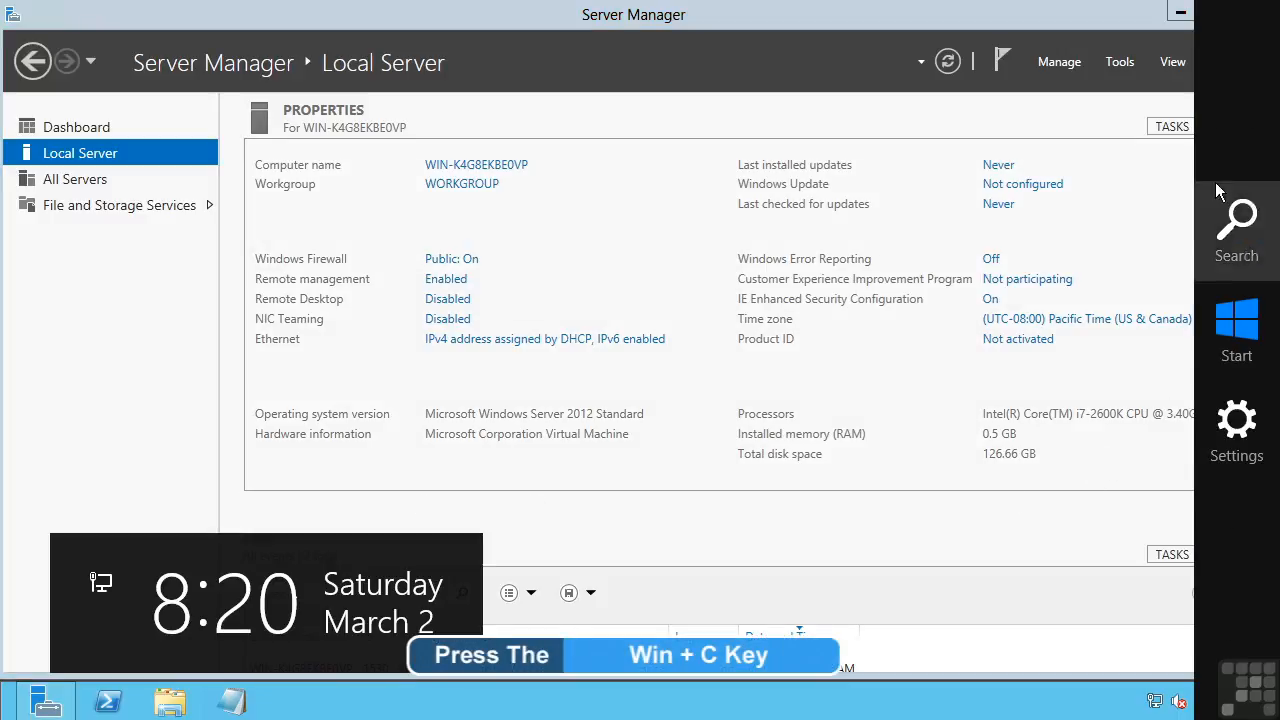
pyautogui.click(1233, 445)
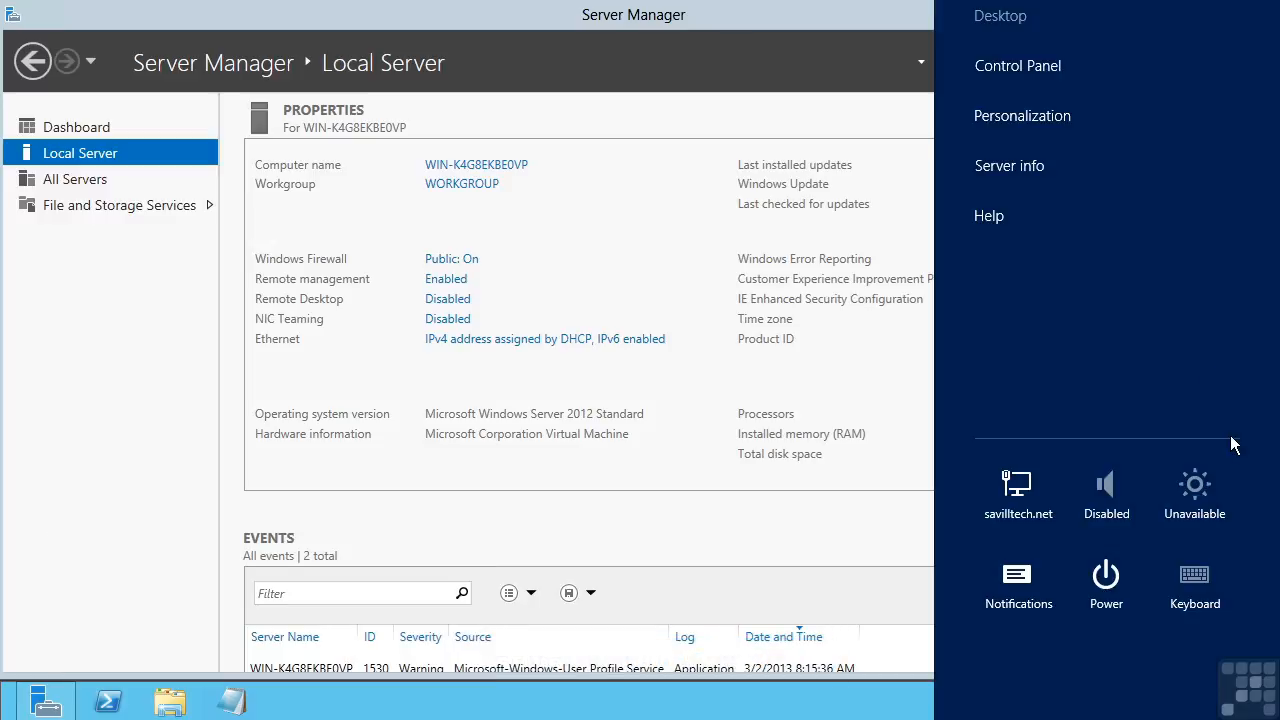
pyautogui.click(1023, 70)
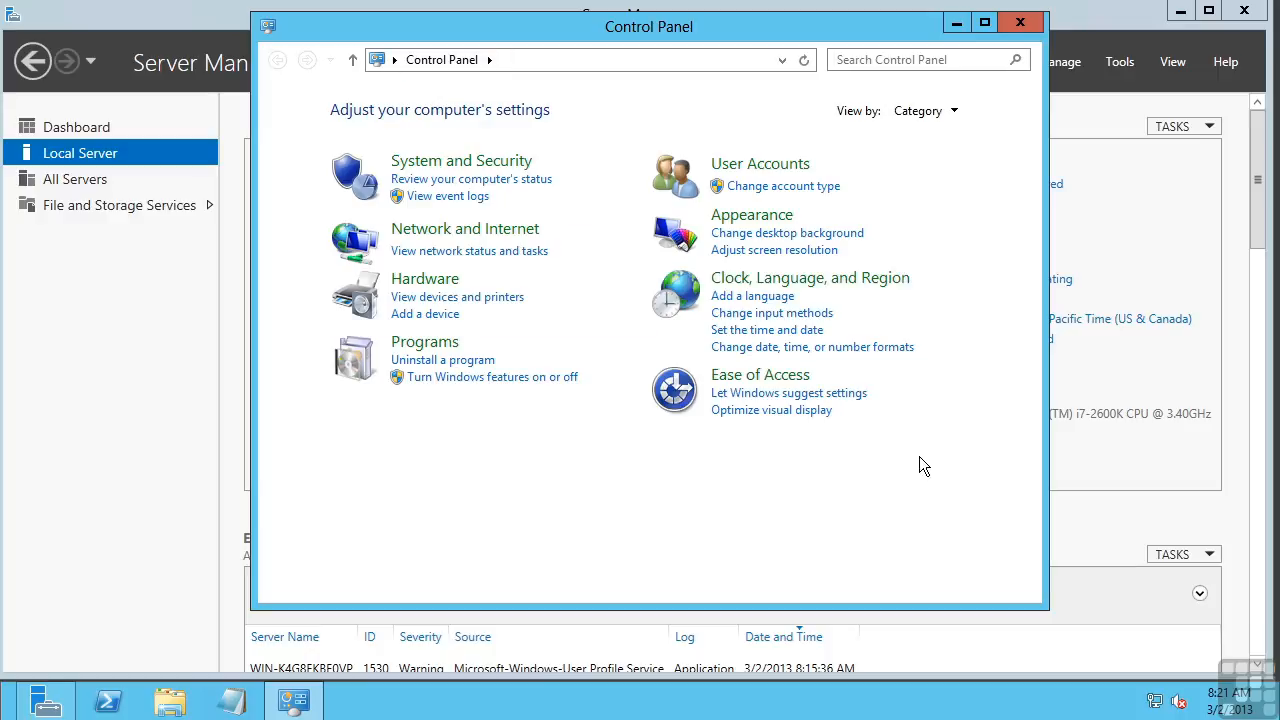
pyautogui.click(936, 114)
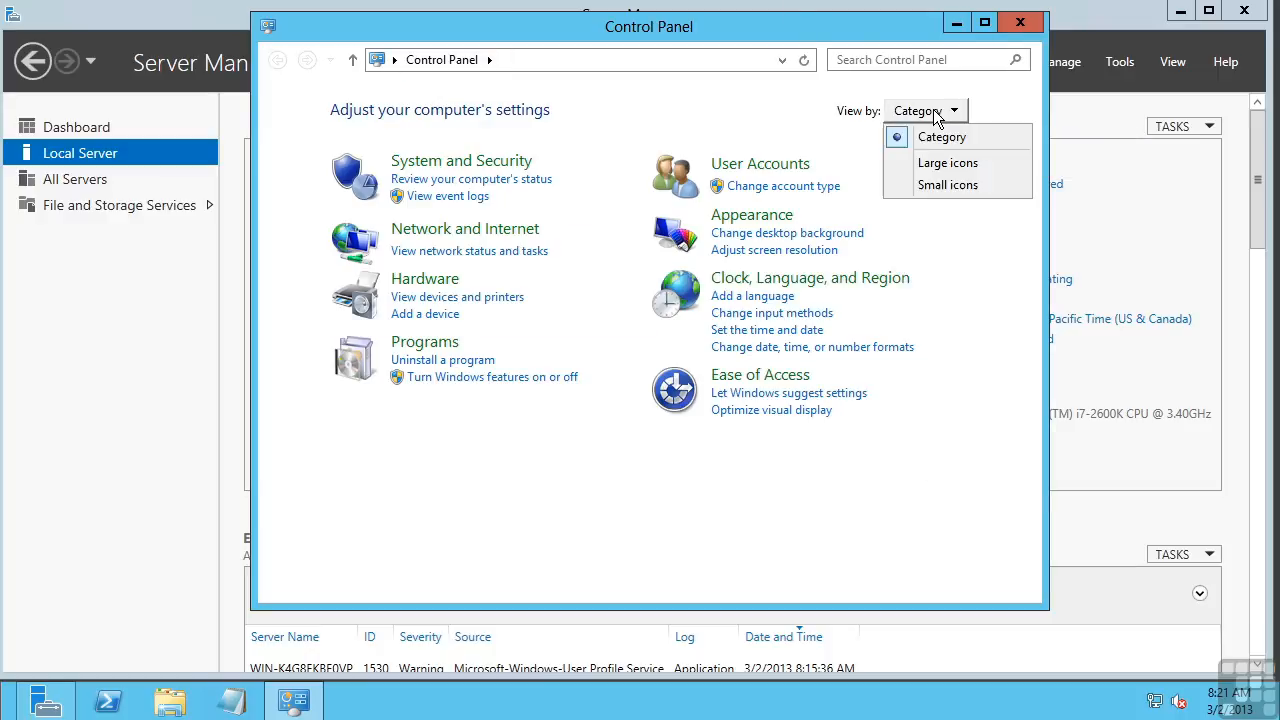
pyautogui.click(940, 188)
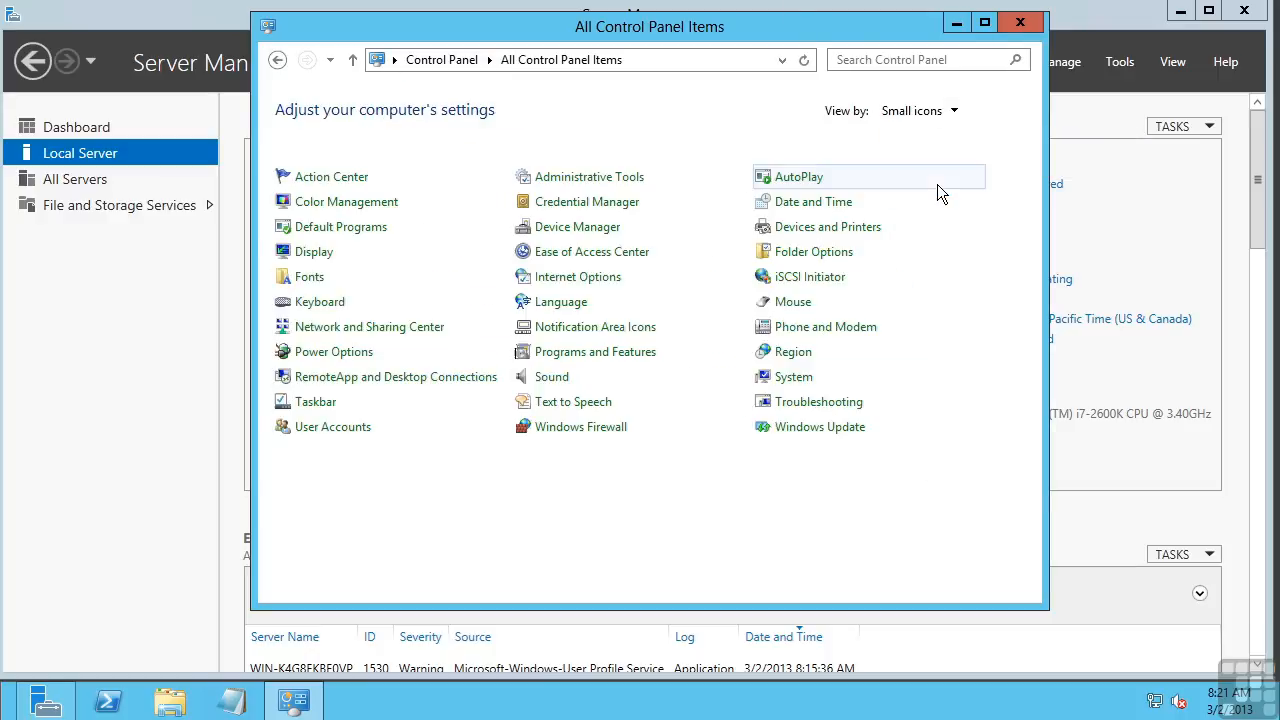
pyautogui.click(803, 385)
pyautogui.click(1030, 30)
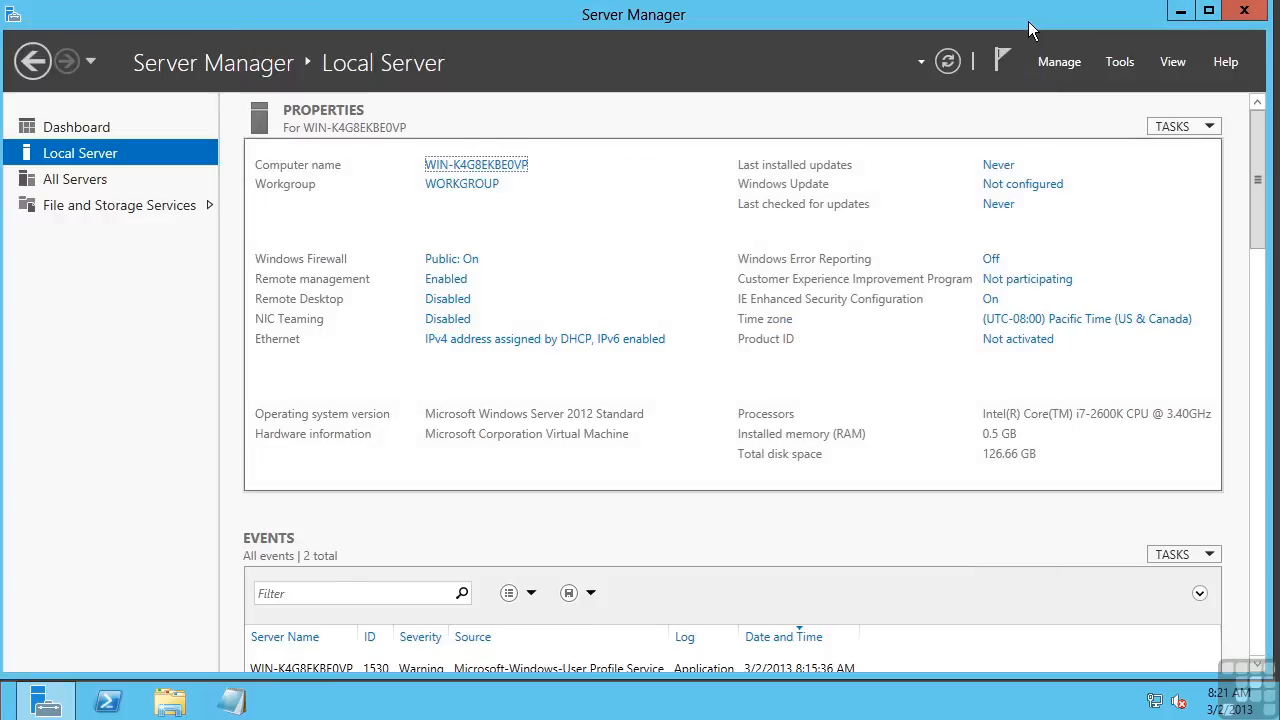
# Open System Properties by running sysdm.cpl and close it again
pyautogui.press('super+r')
pyautogui.write('sys')
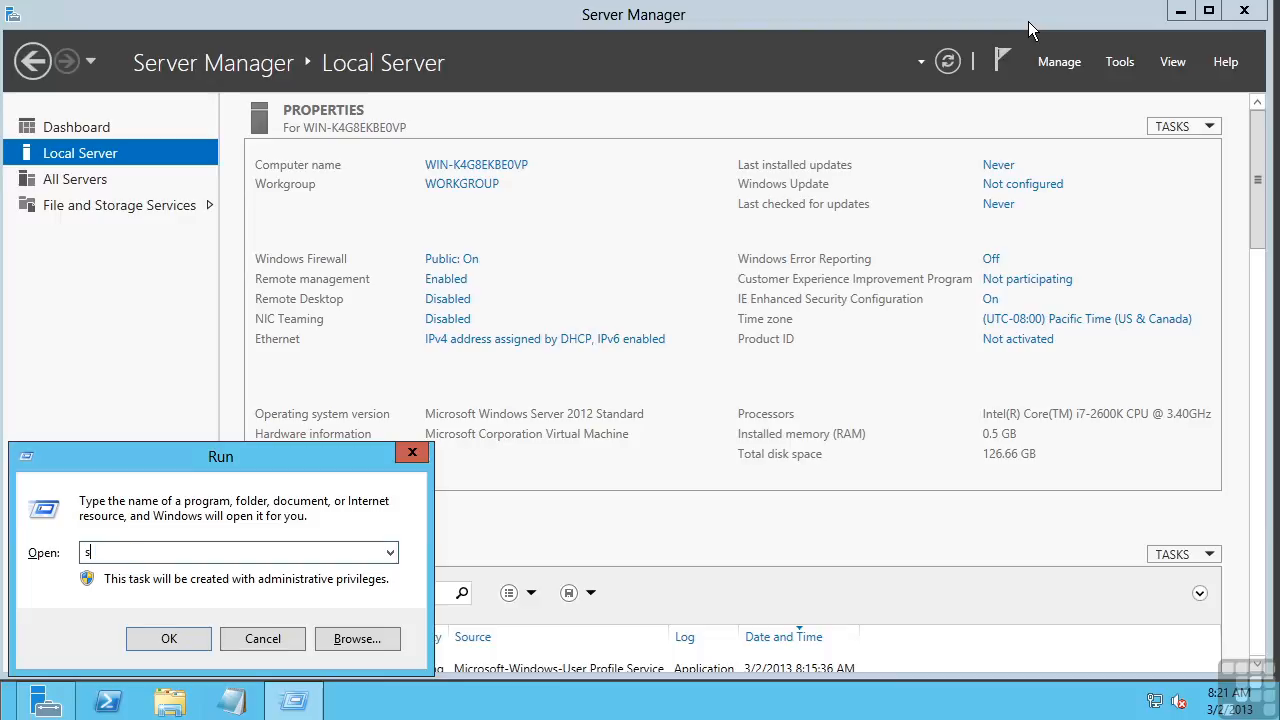
pyautogui.write('dm.cpl')
pyautogui.press('Return')
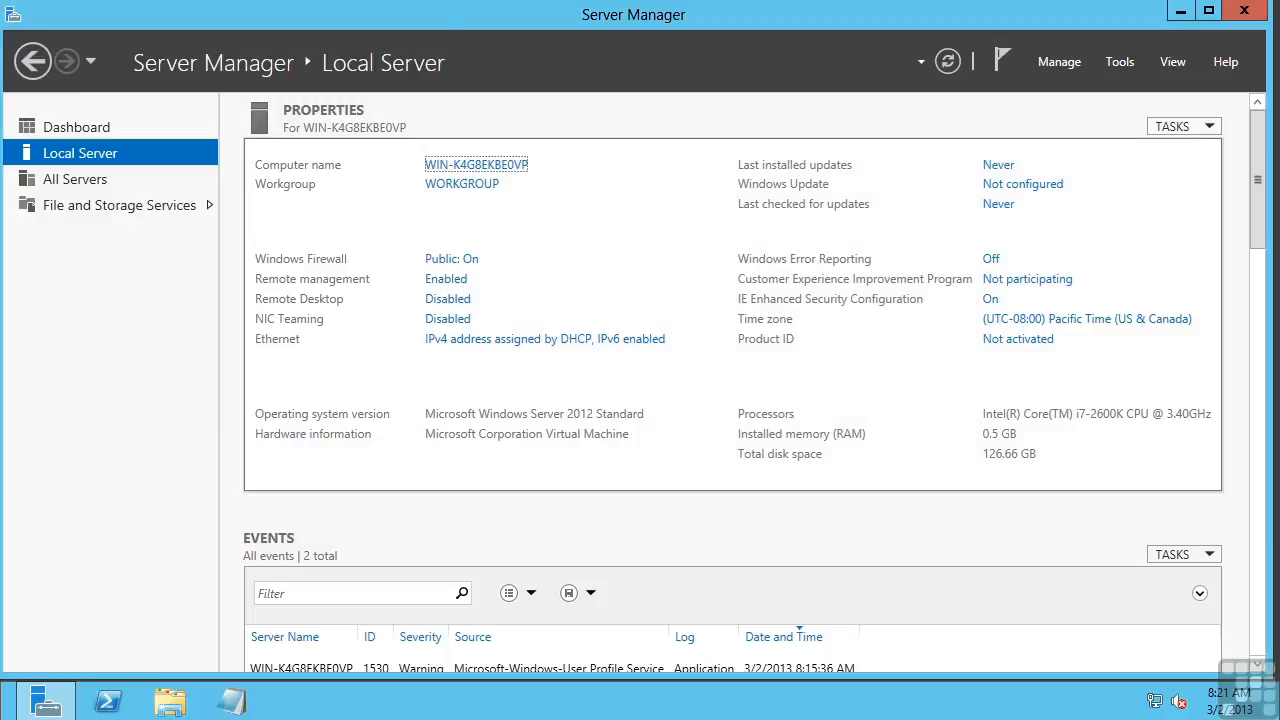
# Enter TestVM3 as the computer name, select domain membership instead of workgroup, and cancel the changes
pyautogui.click(459, 166)
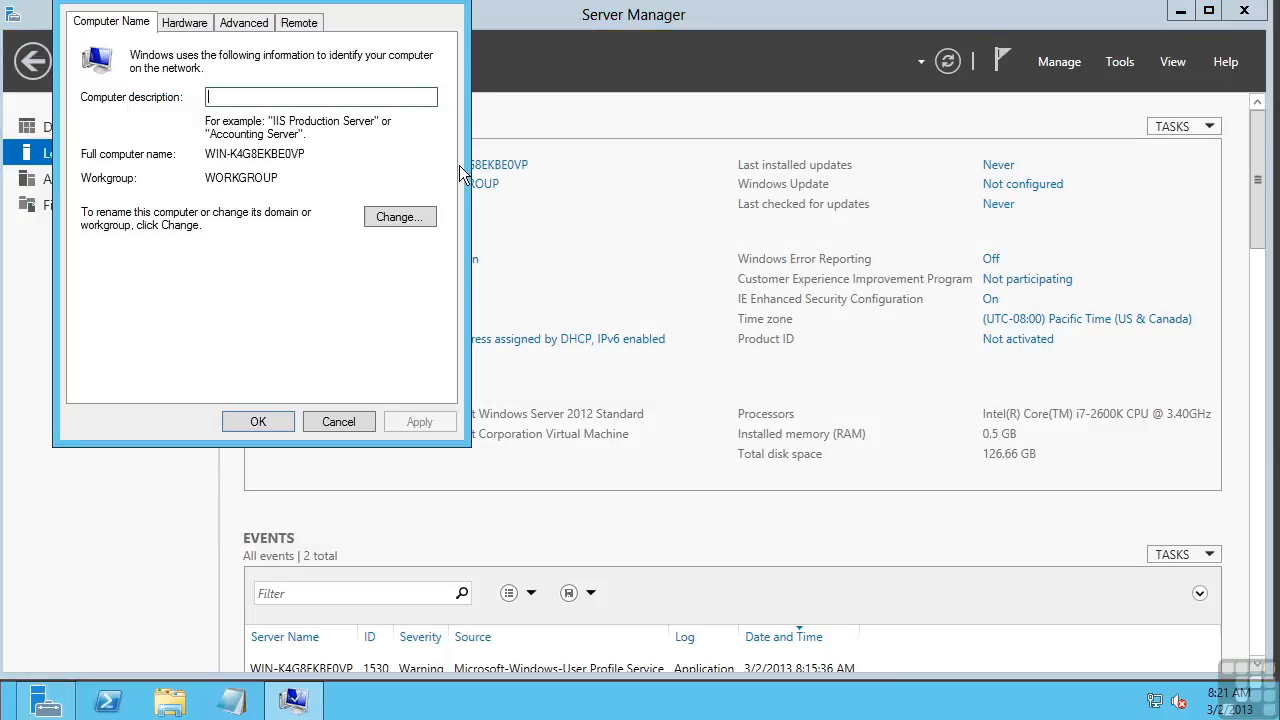
pyautogui.click(410, 216)
pyautogui.moveTo(198, 138); pyautogui.dragTo(14, 160)
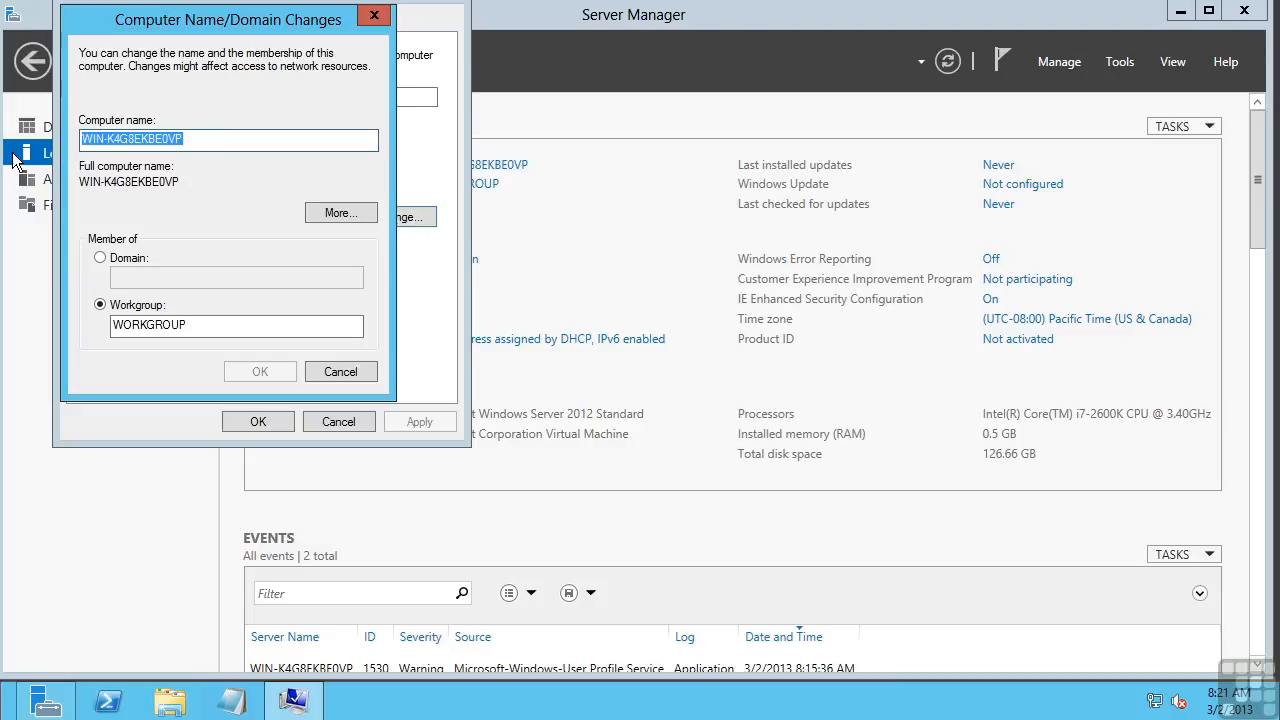
pyautogui.write('TestVM3')
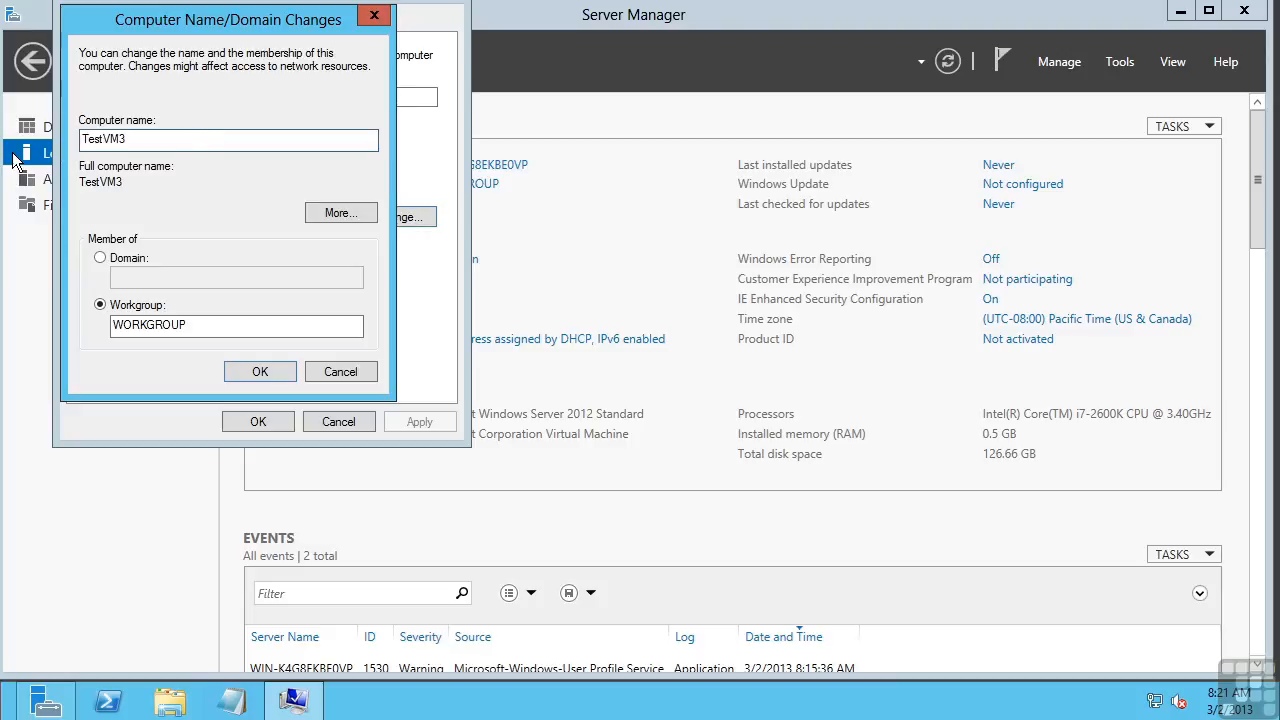
pyautogui.click(112, 260)
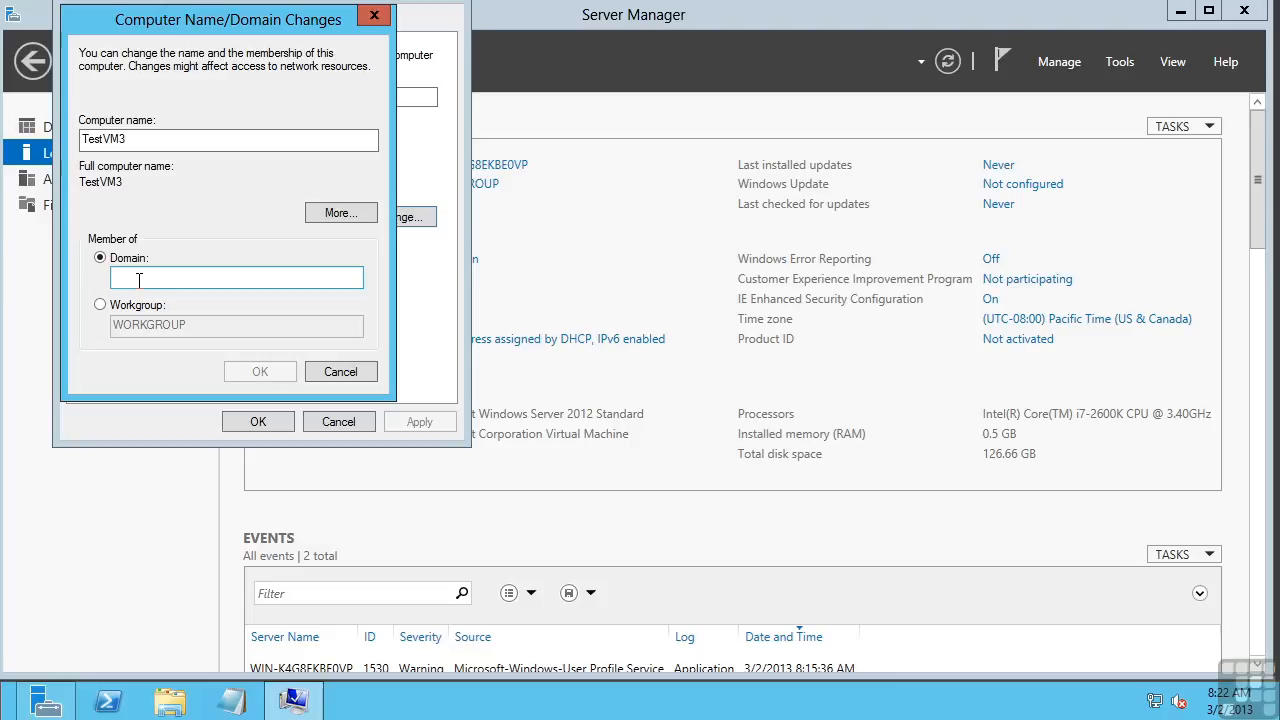
pyautogui.click(350, 372)
pyautogui.click(341, 423)
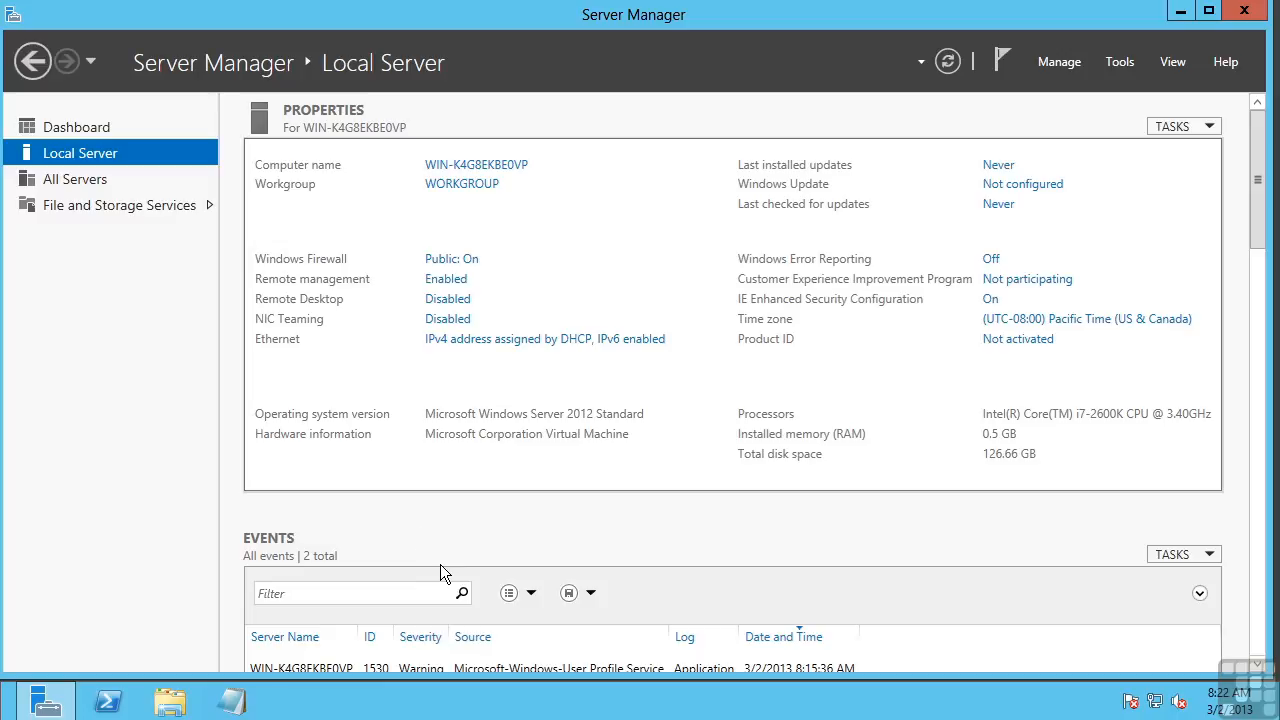
# Examine the Remote Desktop, Advanced, Hardware and Computer Name pages of System Properties, and cancel without changes
pyautogui.click(447, 299)
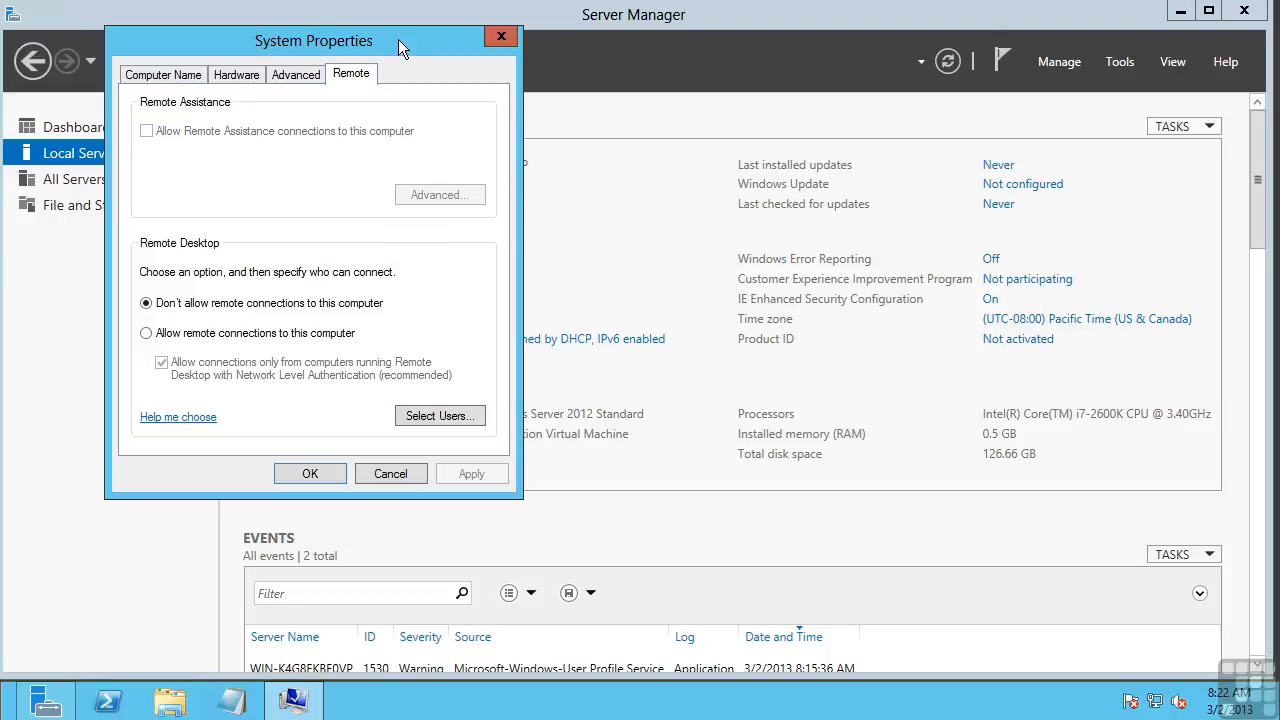
pyautogui.click(296, 75)
pyautogui.click(236, 75)
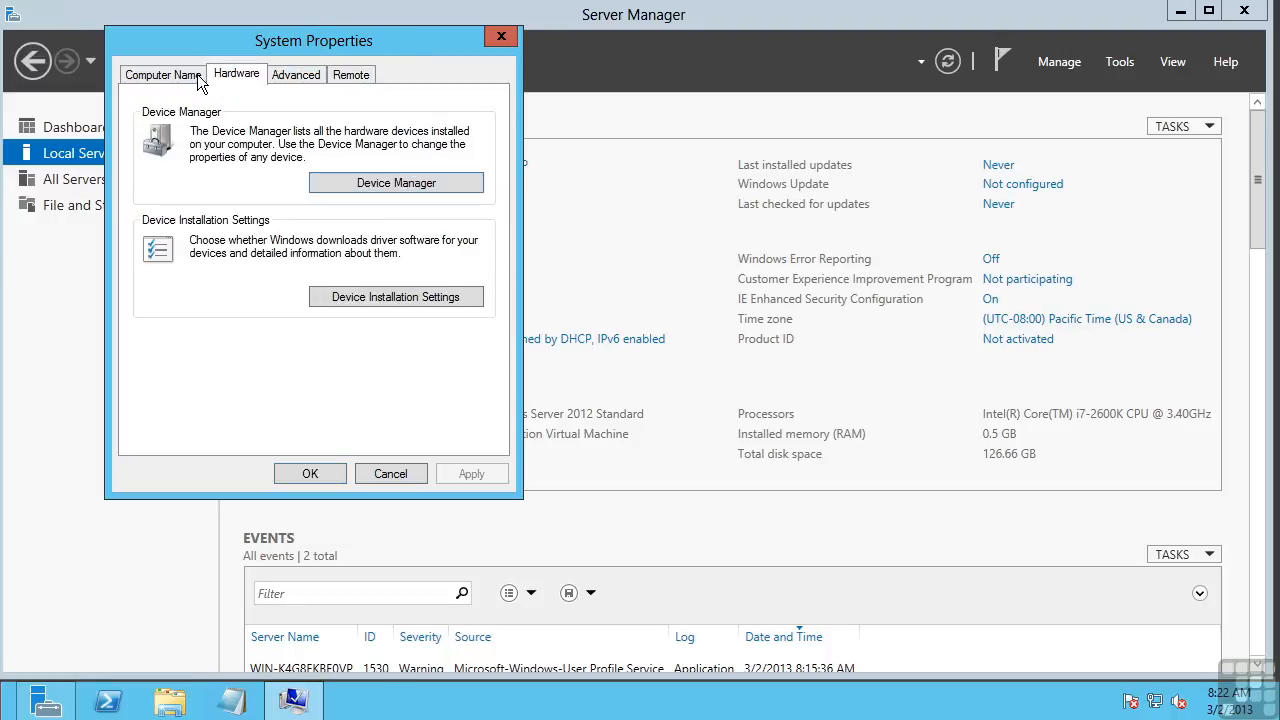
pyautogui.click(163, 74)
pyautogui.click(390, 474)
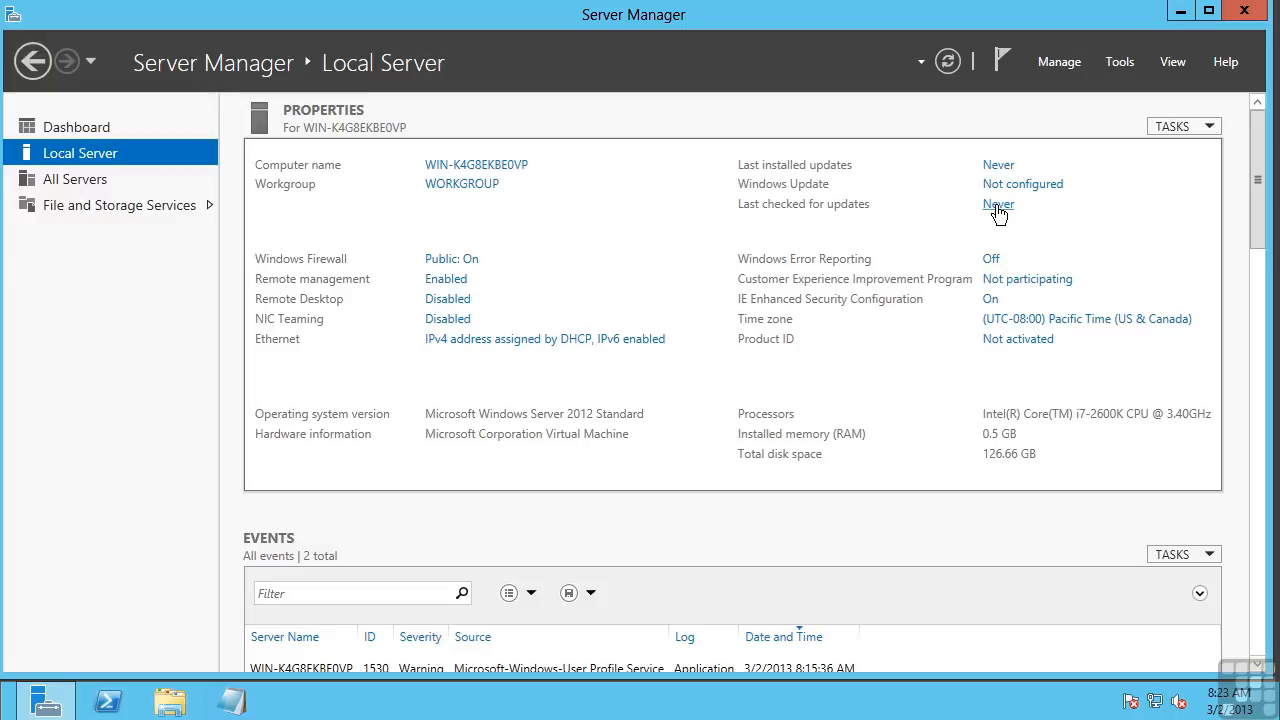
# Set the server's time zone to (UTC-06:00) Central Time (US & Canada)
pyautogui.click(1026, 325)
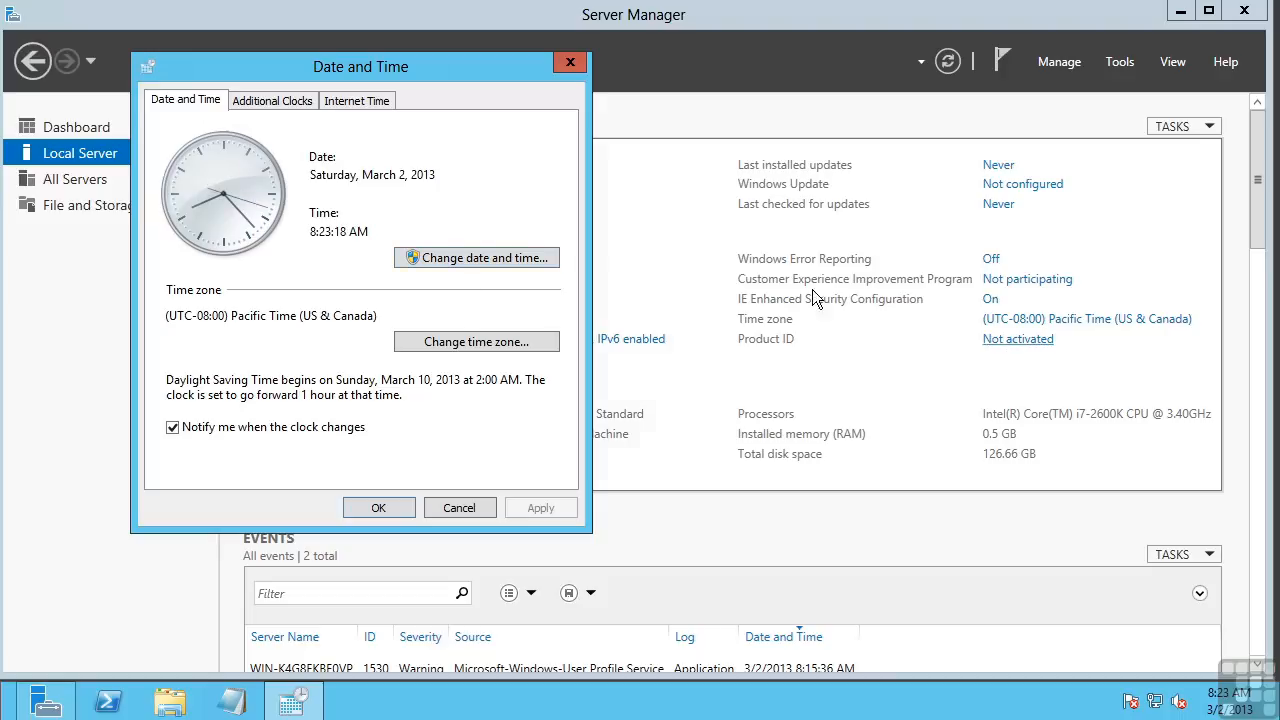
pyautogui.click(453, 340)
pyautogui.click(521, 185)
pyautogui.click(305, 290)
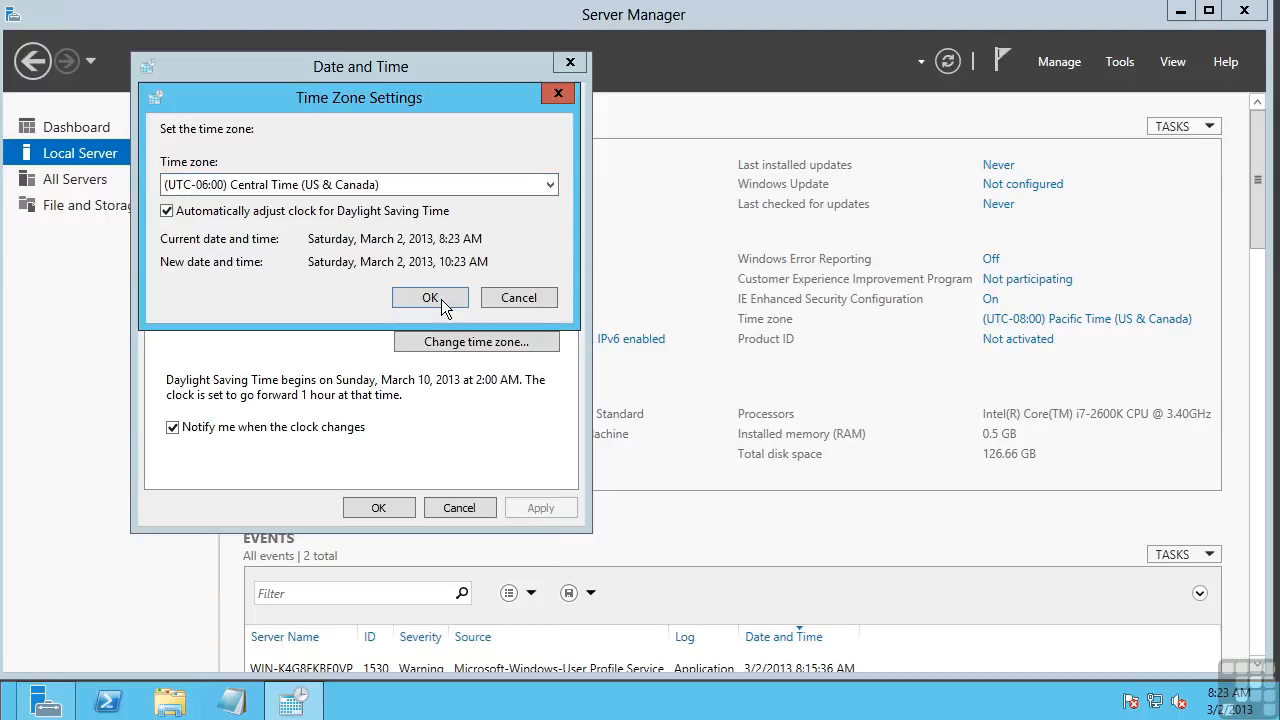
pyautogui.click(441, 299)
pyautogui.click(389, 505)
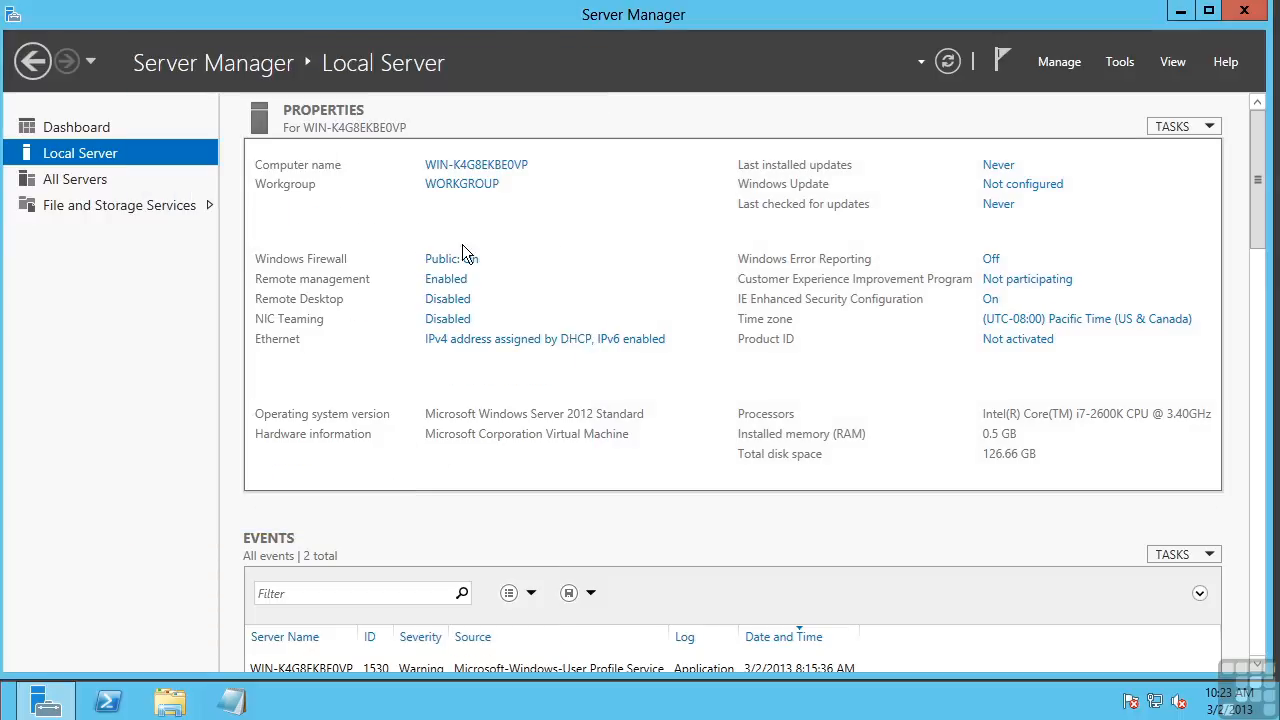
# Open the Internet Protocol Version 4 (TCP/IPv4) properties of the server's Ethernet connection
pyautogui.click(455, 345)
pyautogui.rightClick(352, 152)
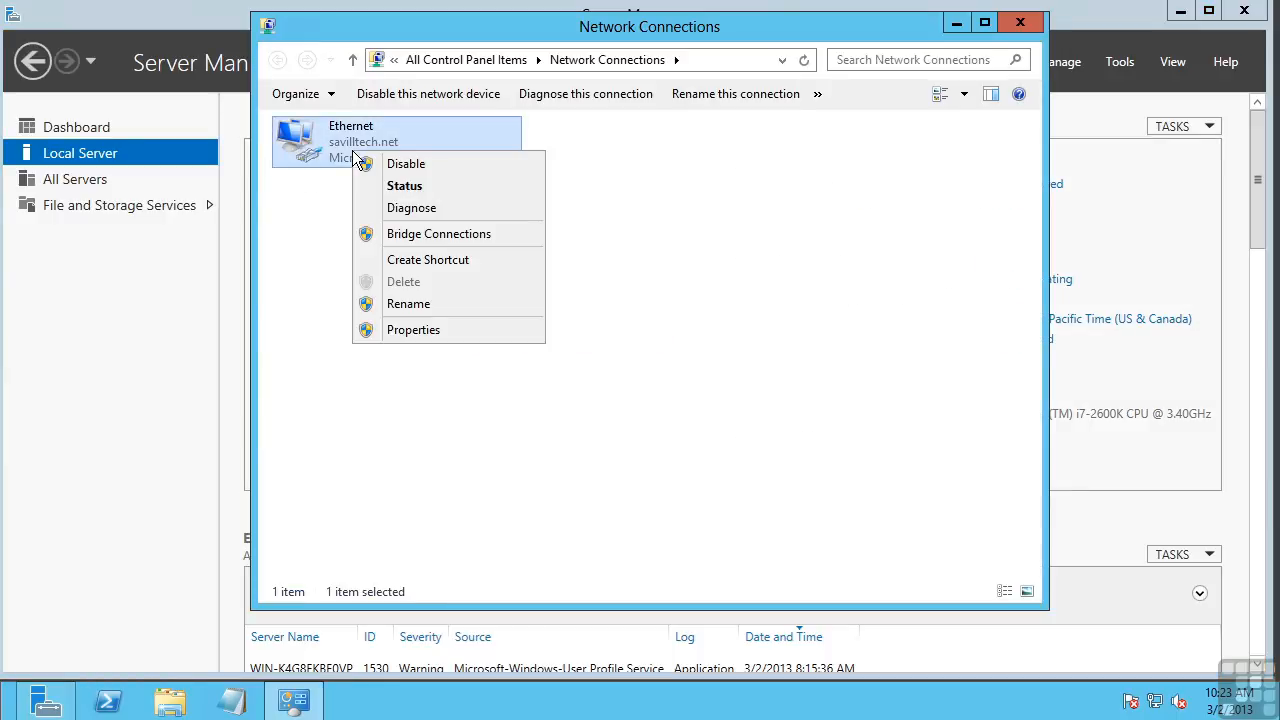
pyautogui.click(415, 330)
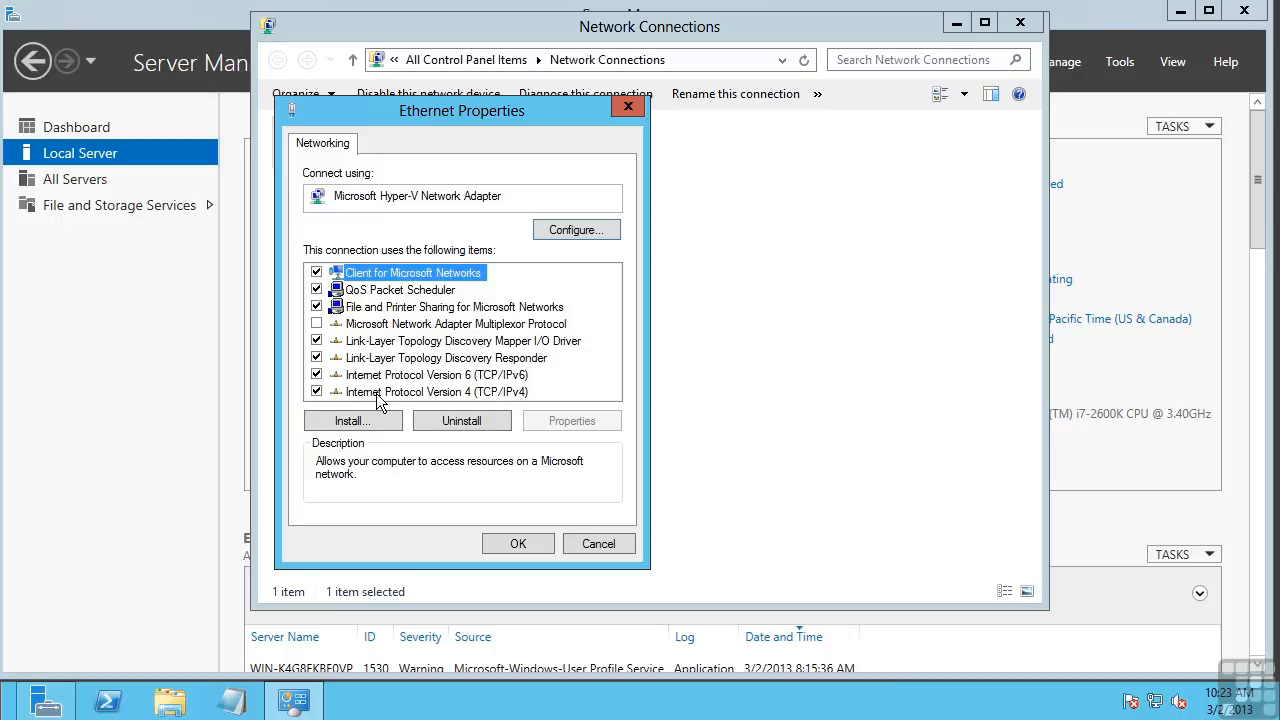
pyautogui.click(378, 394)
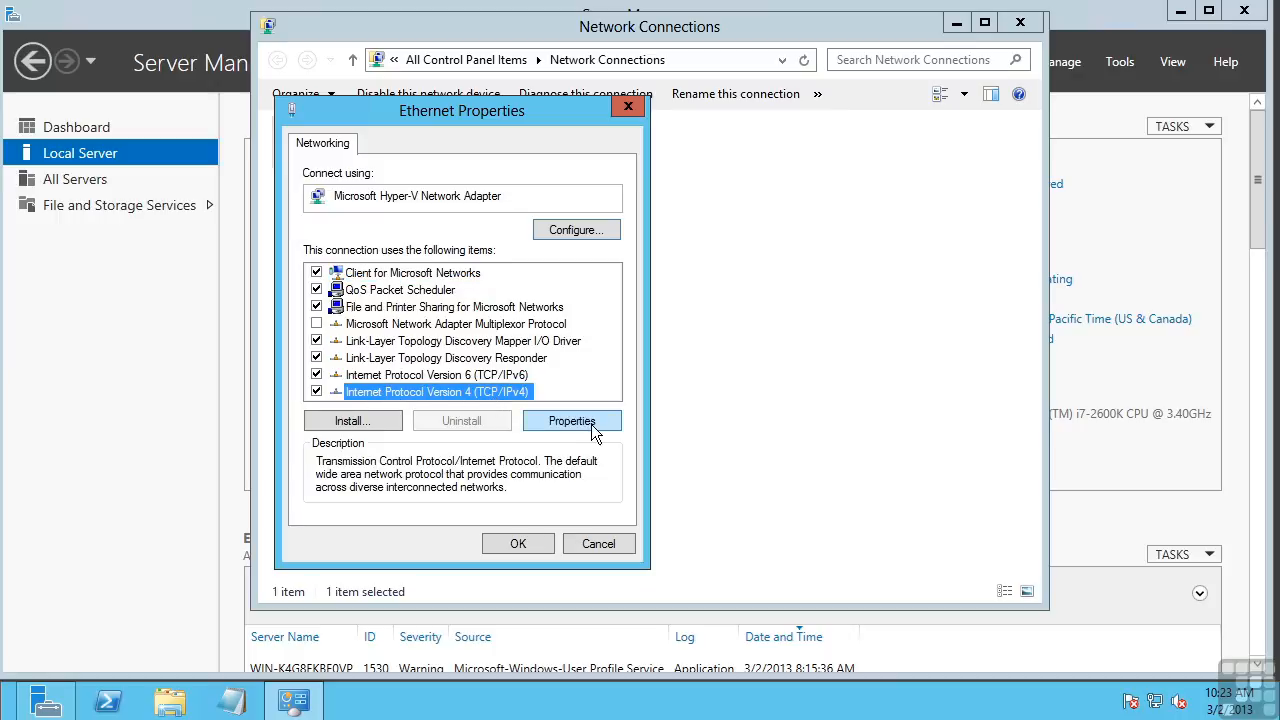
pyautogui.click(572, 421)
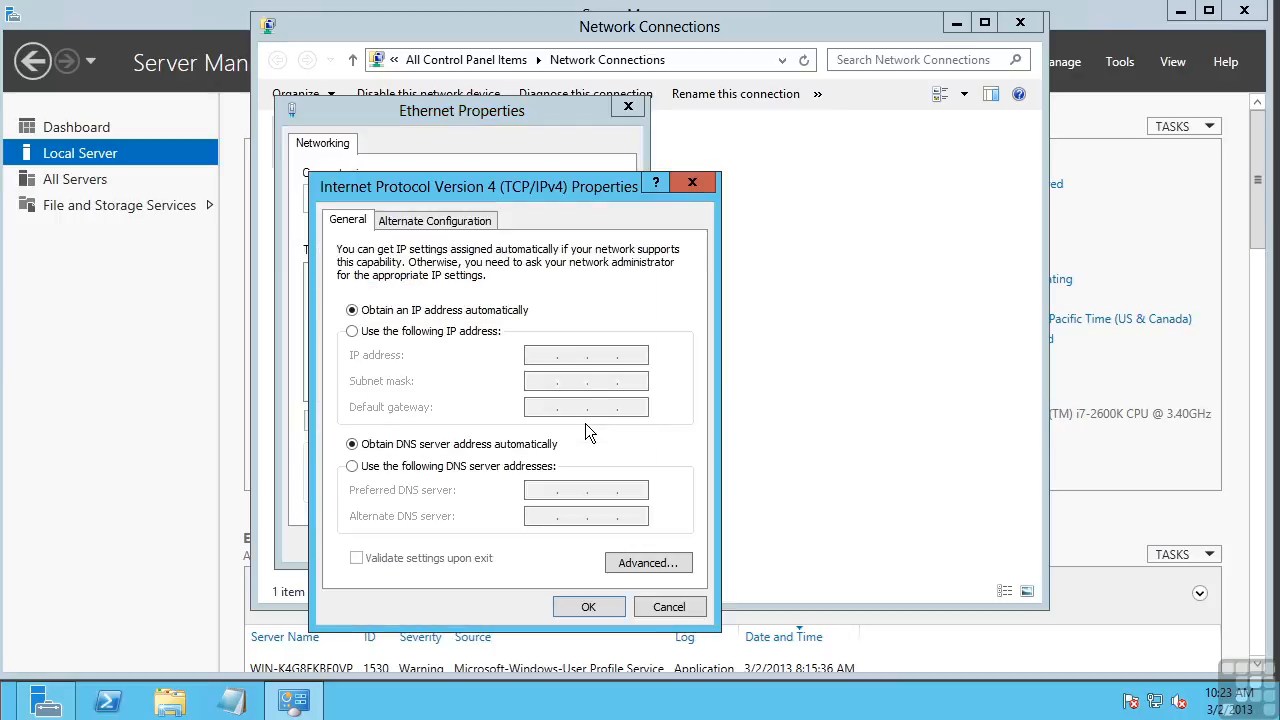
# Try manual IPv4 addressing, return IP address and DNS to automatic, accept, and cancel the Ethernet properties
pyautogui.click(468, 333)
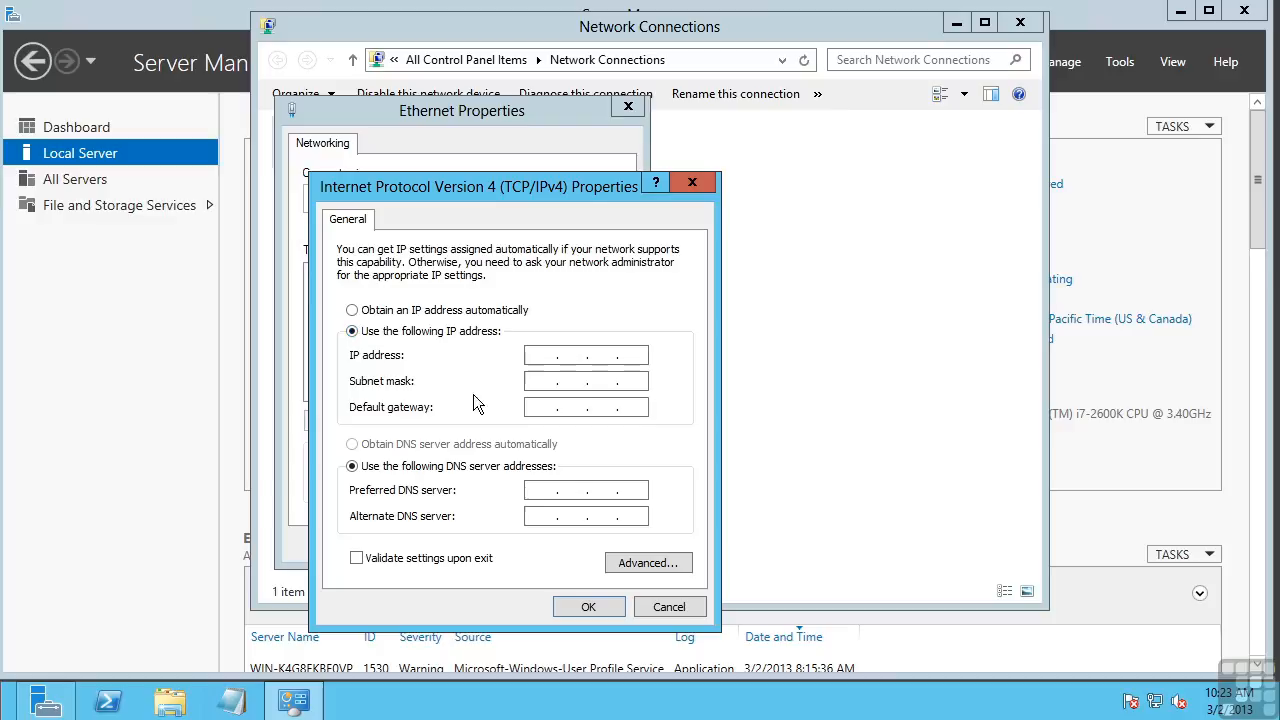
pyautogui.click(450, 316)
pyautogui.click(445, 446)
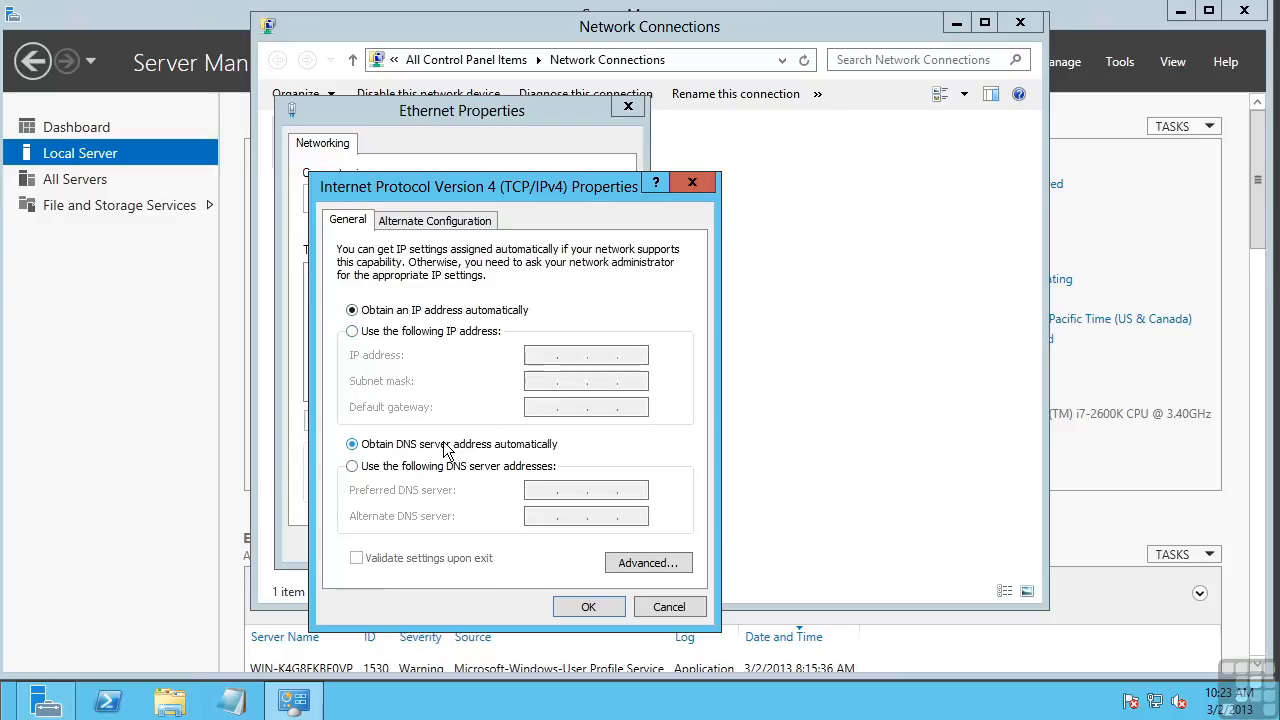
pyautogui.click(588, 607)
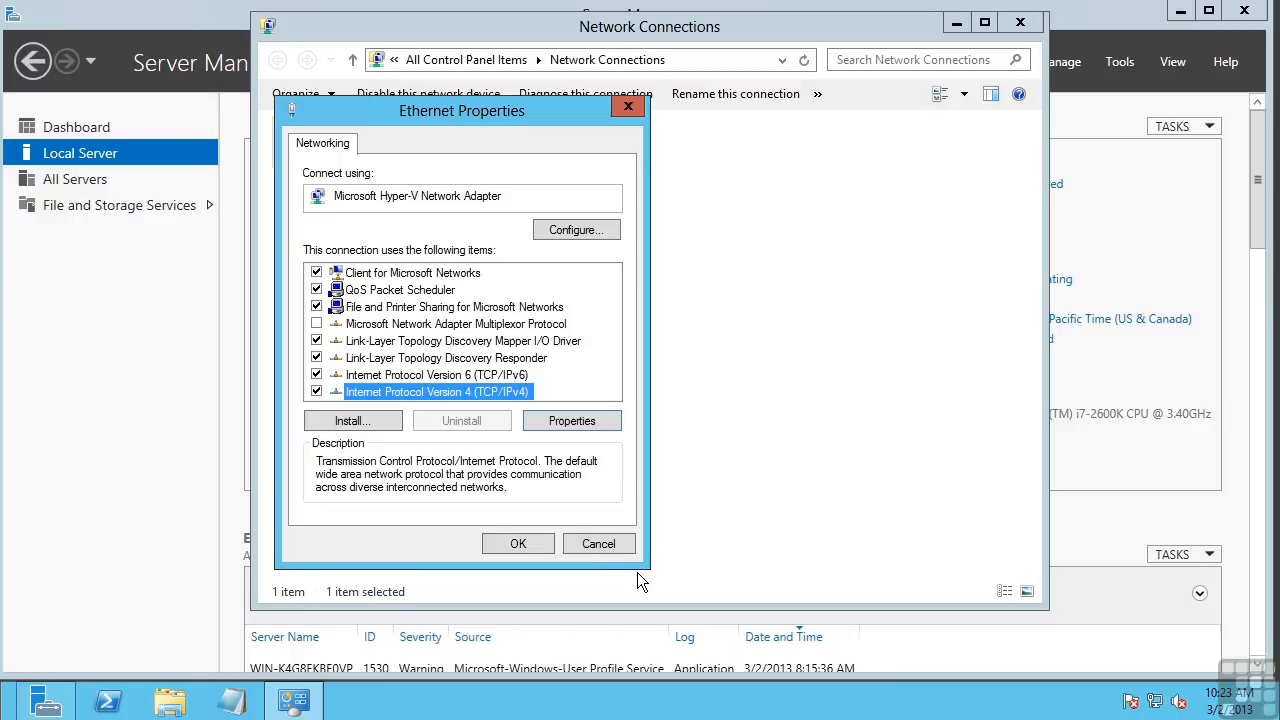
pyautogui.click(601, 537)
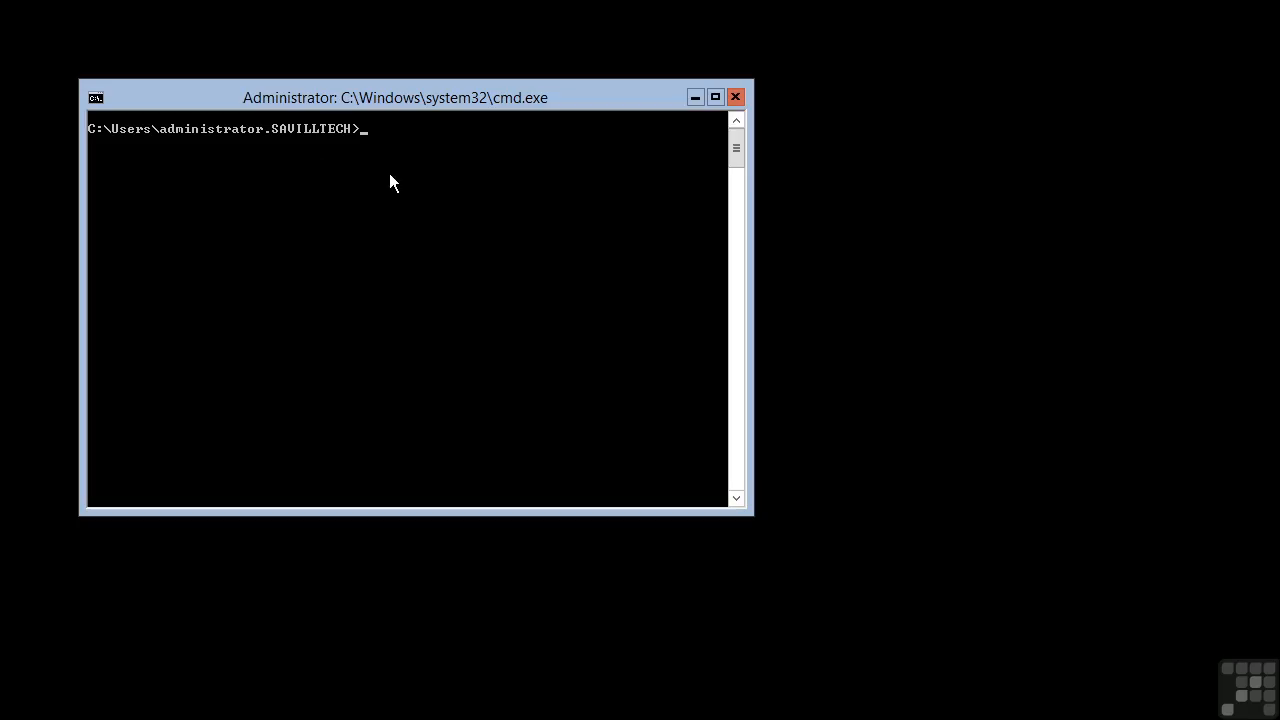
# Run sconfig at the command line to view the Server Configuration options, and exit with option 15
pyautogui.write('s')
pyautogui.write('config')
pyautogui.press('Return')
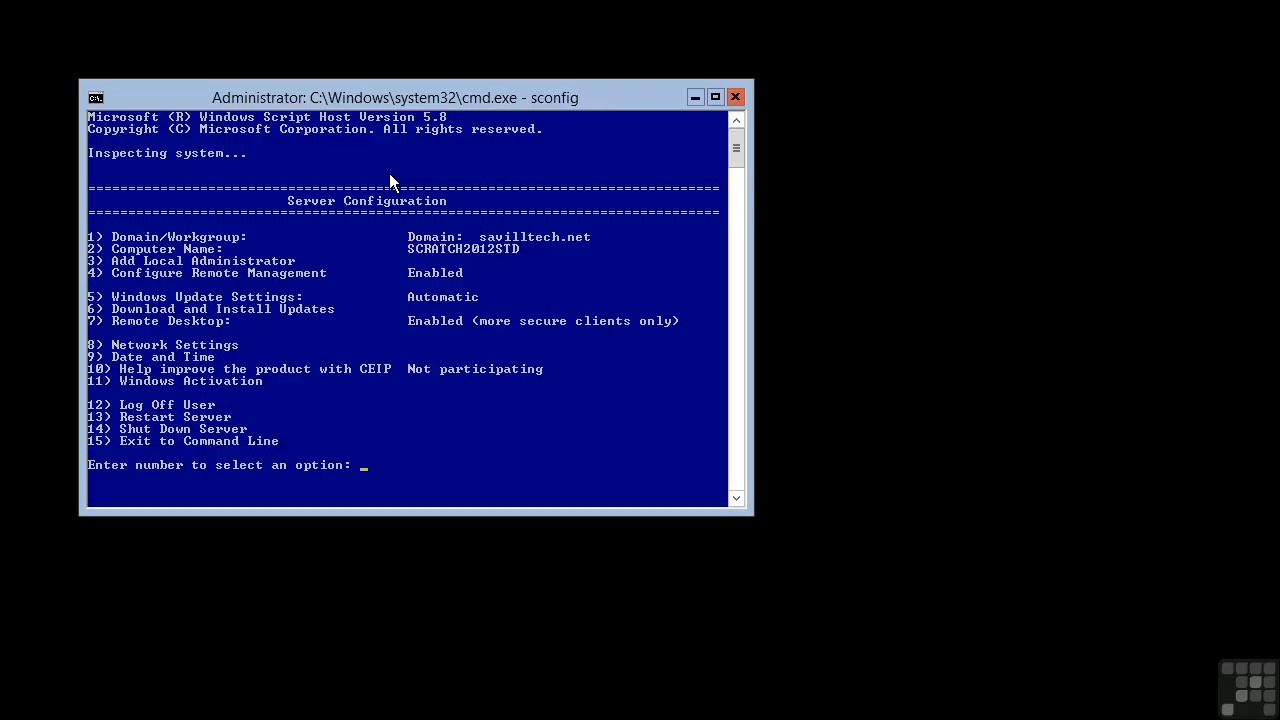
pyautogui.write('15')
pyautogui.press('Return')
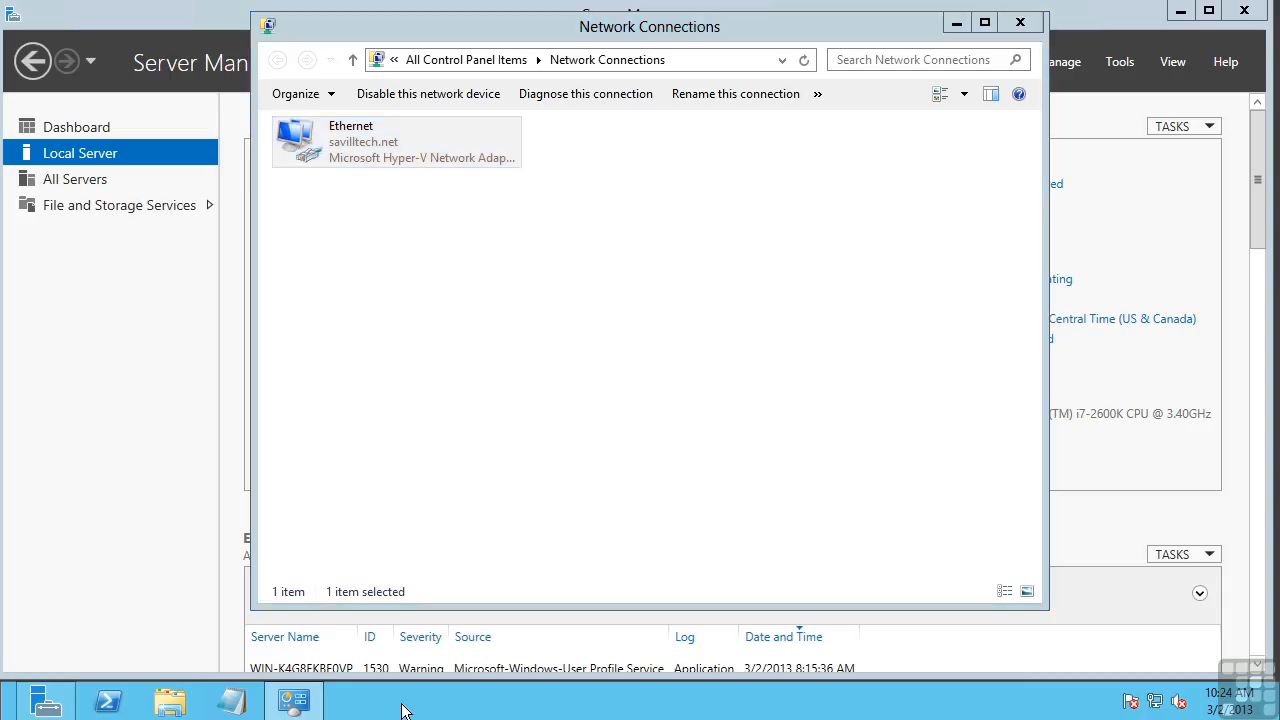
# Open a Command Prompt with cmd and enter netsh interface ipv4 set address "Local Area Connection" without running it
pyautogui.press('super+r')
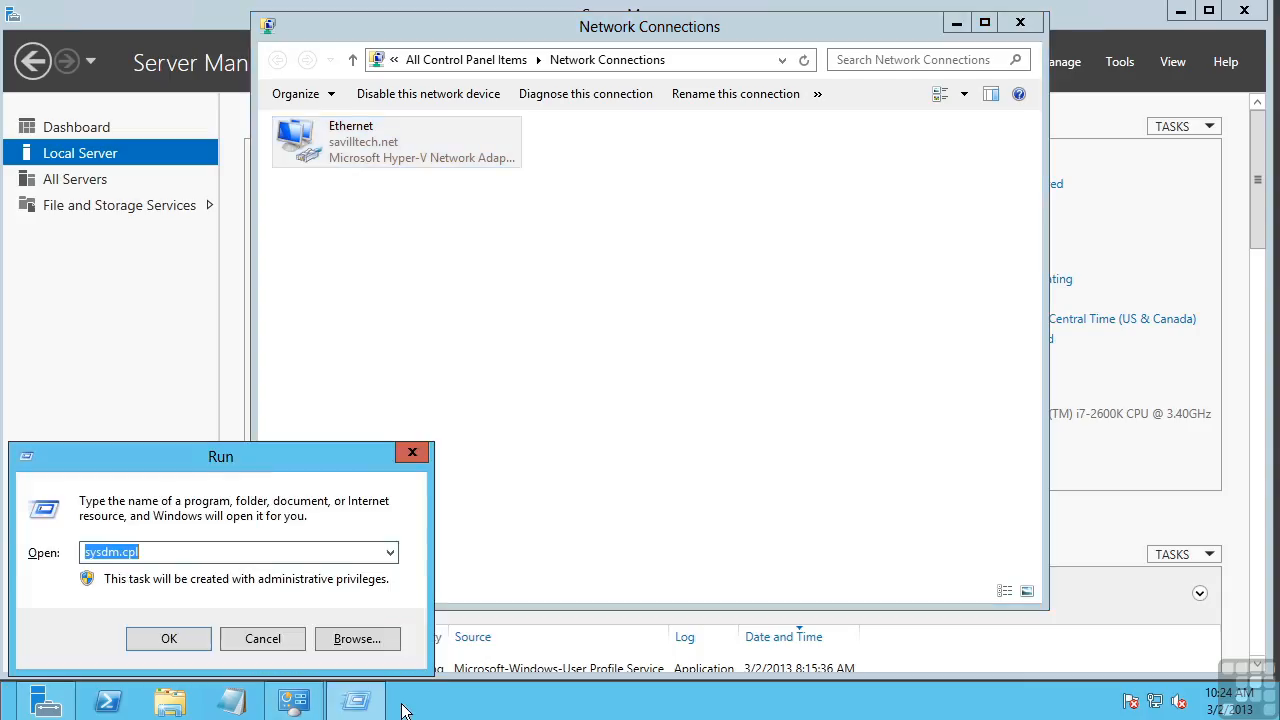
pyautogui.write('cmd')
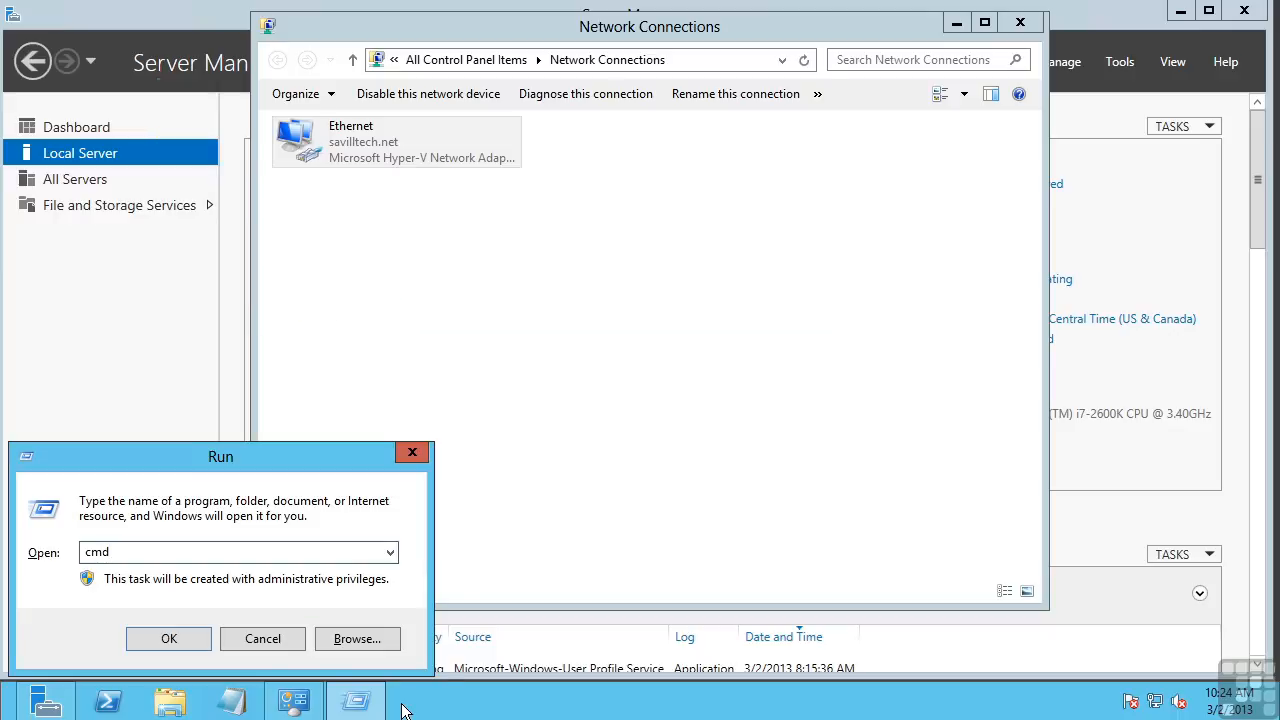
pyautogui.press('Return')
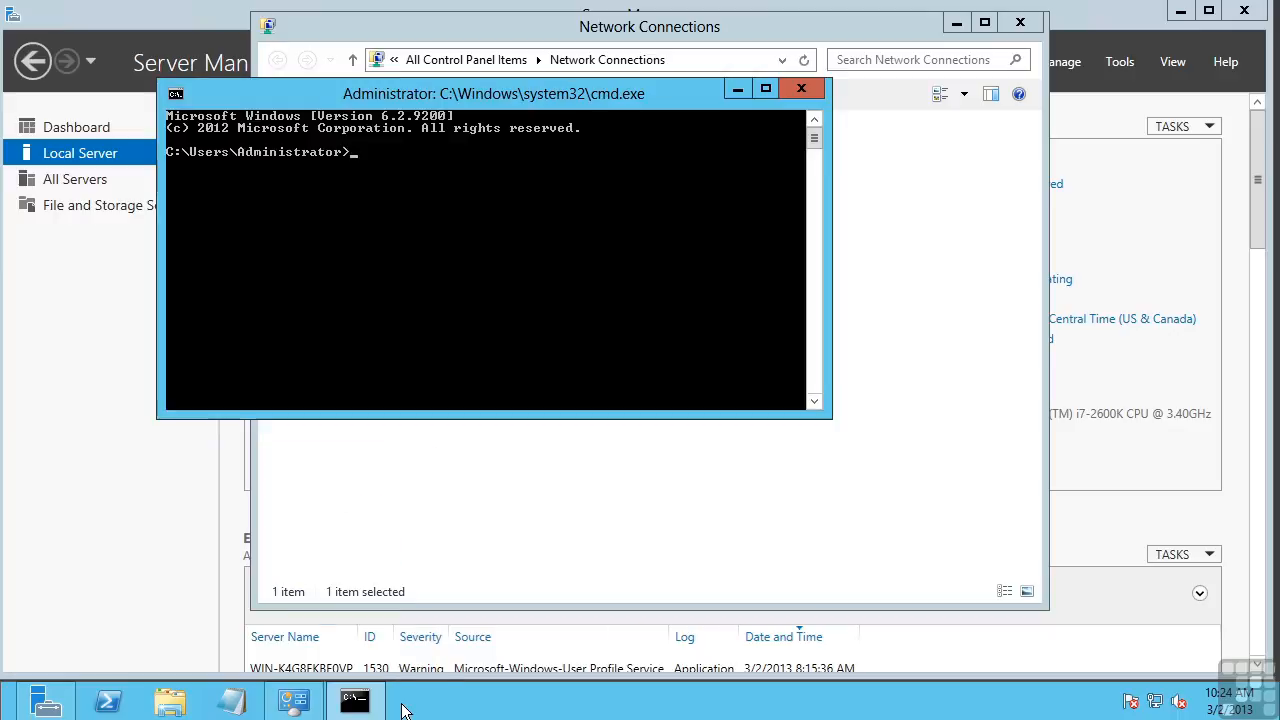
pyautogui.write('netsh interface ipv4 set address')
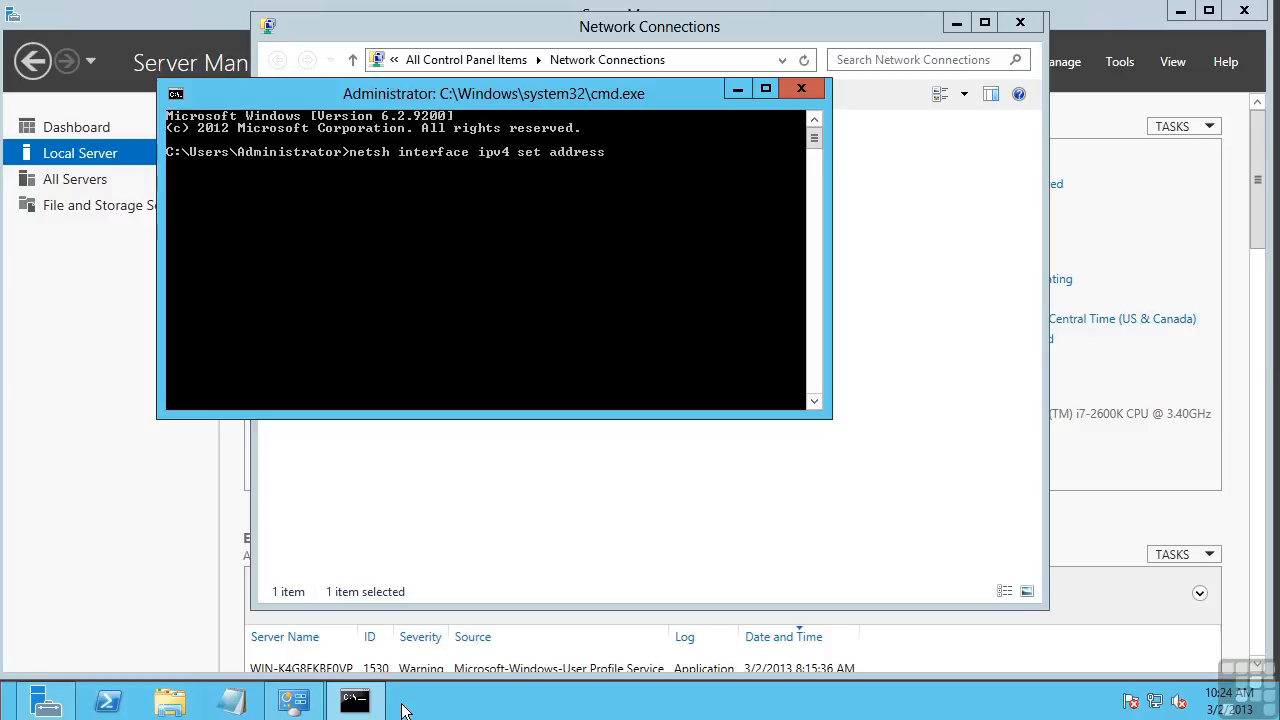
pyautogui.write(' "Local Area Connection')
# Check the network adapter's name in Network Connections and return to the Command Prompt
pyautogui.click(870, 35)
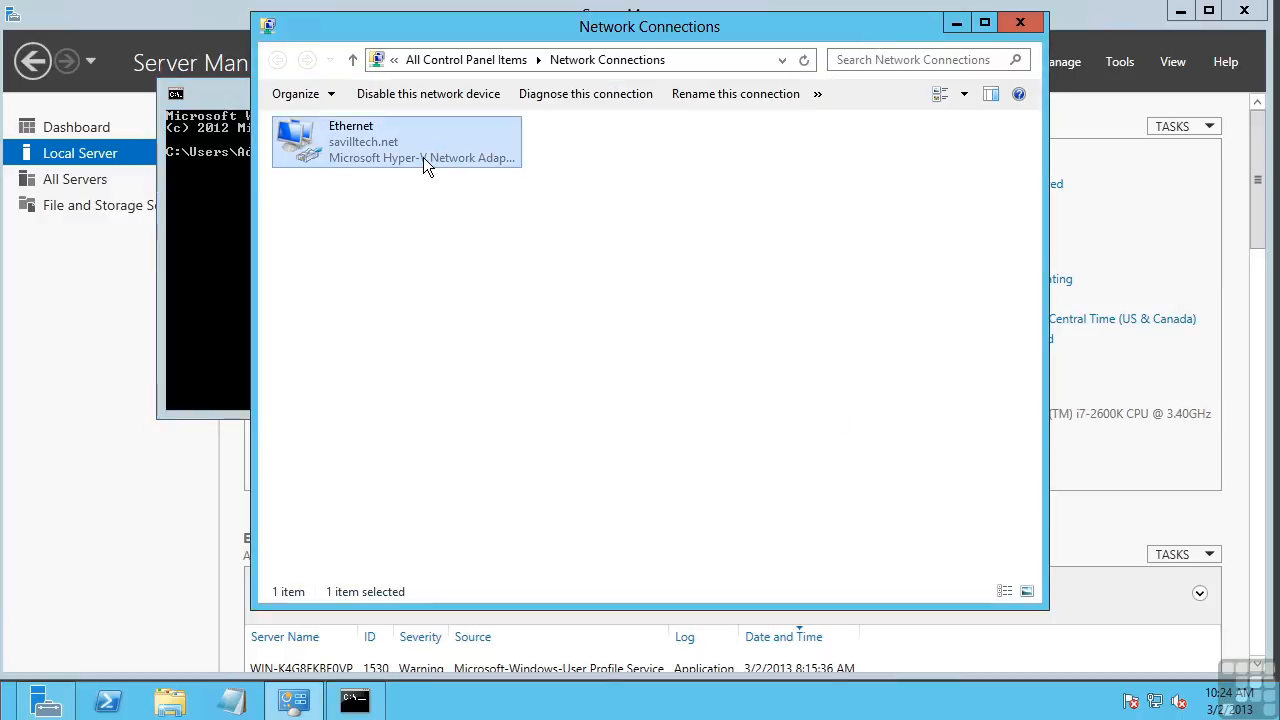
pyautogui.click(388, 140)
pyautogui.click(409, 157)
pyautogui.click(237, 95)
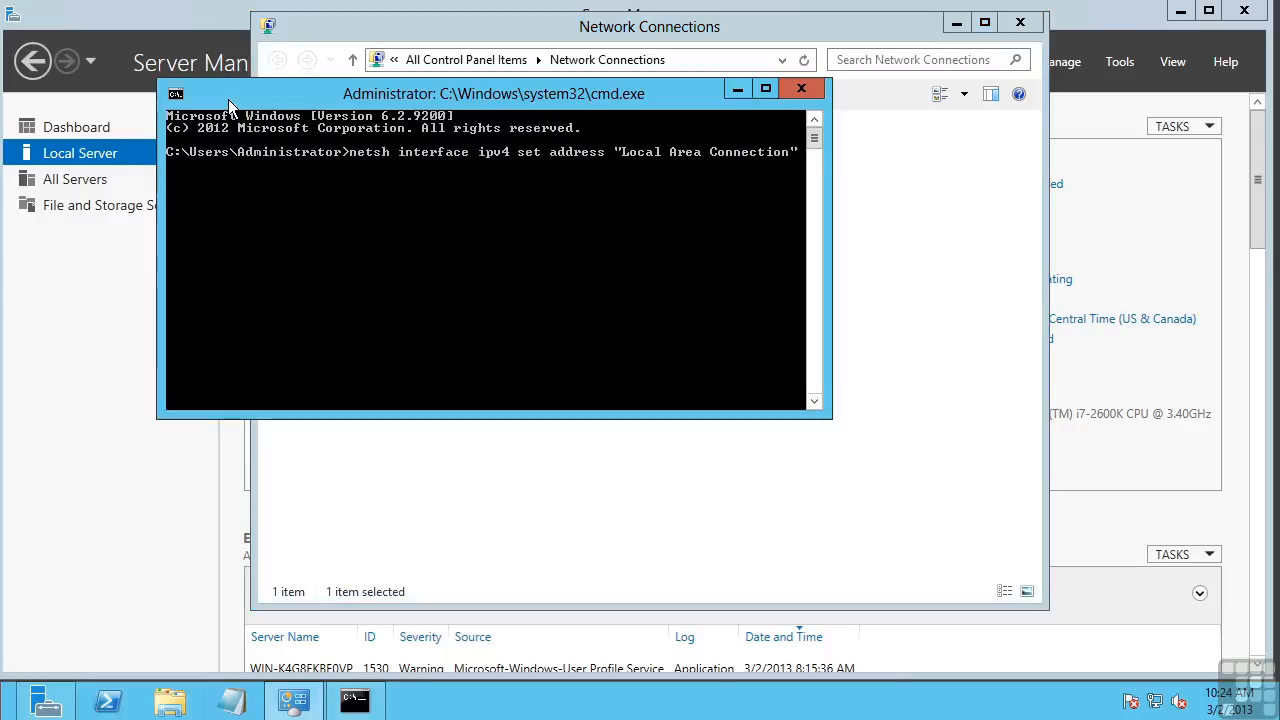
# Change the interface name to "Ethernet", append static 192.168.2.240 255.255.255.0, and run the netsh command
pyautogui.press('BackSpace')
pyautogui.press('BackSpace')
pyautogui.press('BackSpace')
pyautogui.press('BackSpace')
pyautogui.press('BackSpace')
pyautogui.press('BackSpace')
pyautogui.press('BackSpace')
pyautogui.press('BackSpace')
pyautogui.press('BackSpace')
pyautogui.press('BackSpace')
pyautogui.press('BackSpace')
pyautogui.press('BackSpace')
pyautogui.press('BackSpace')
pyautogui.press('BackSpace')
pyautogui.press('BackSpace')
pyautogui.press('BackSpace')
pyautogui.press('BackSpace')
pyautogui.press('BackSpace')
pyautogui.press('BackSpace')
pyautogui.press('BackSpace')
pyautogui.write('Ethernet"')
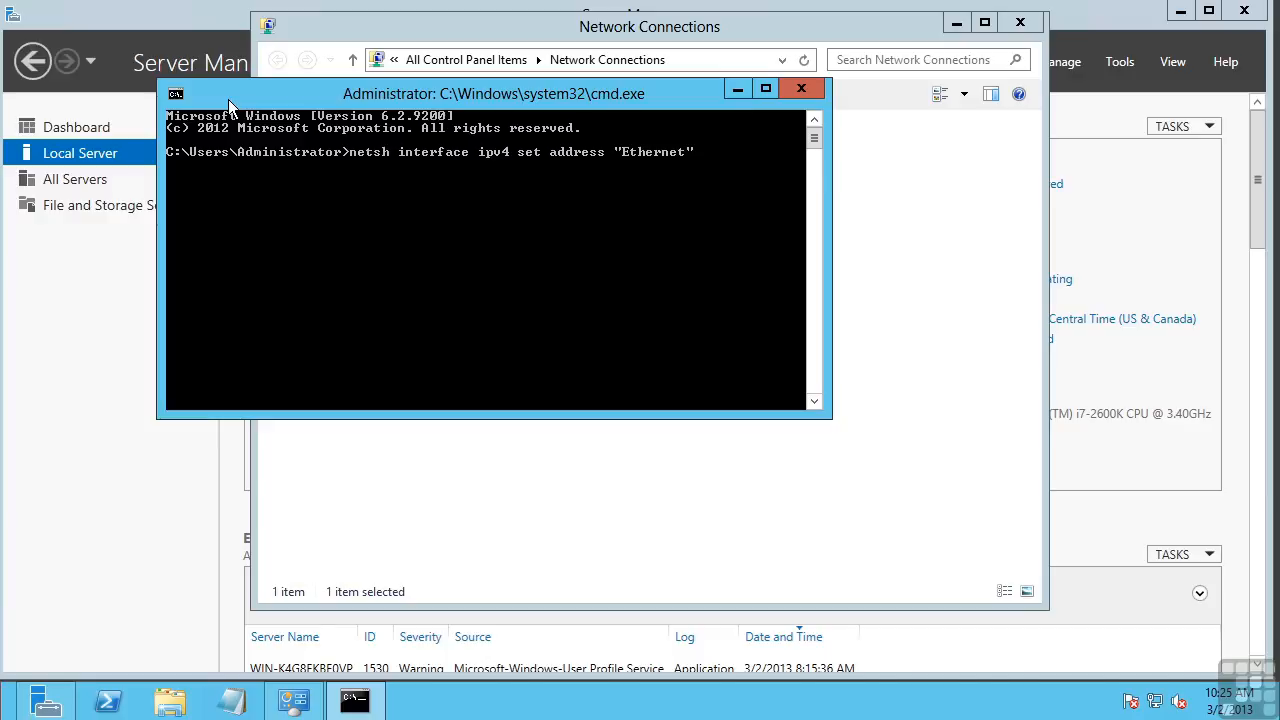
pyautogui.write(' static 192.168.2.240 255.255.255.0')
pyautogui.press('Return')
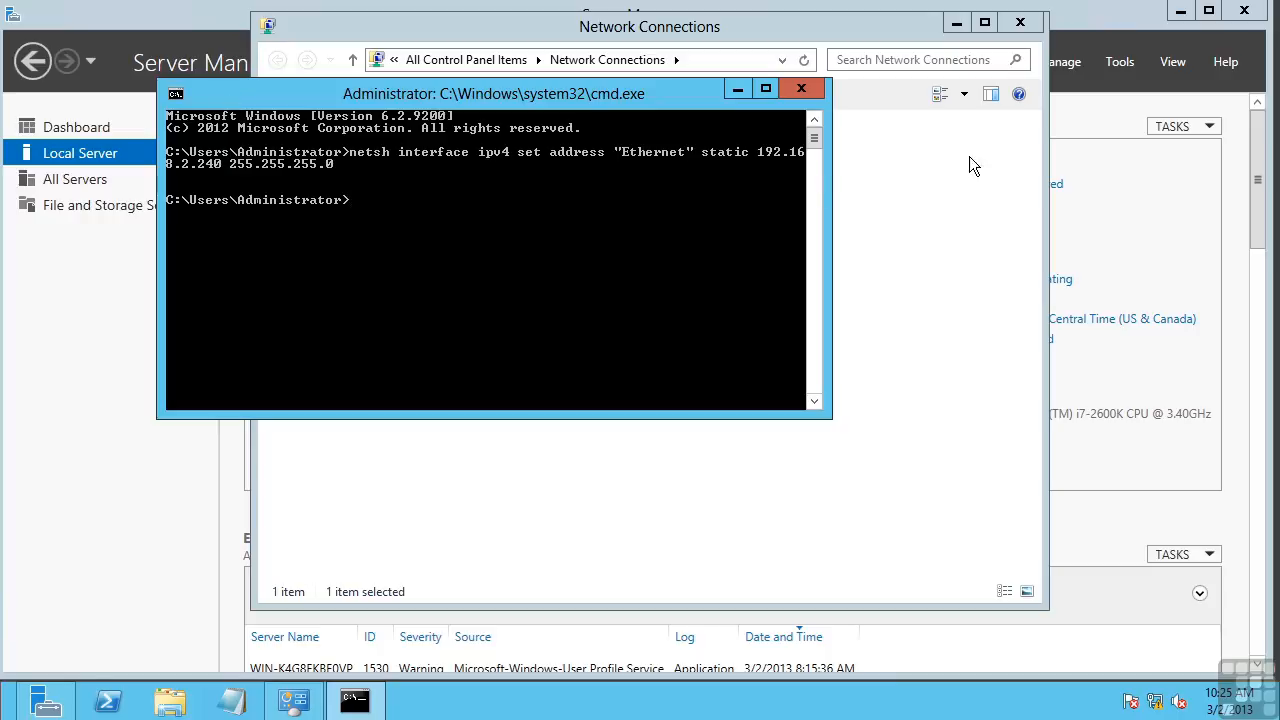
# Check the Ethernet connection's IPv4 address settings in its properties, and cancel both dialogs
pyautogui.click(960, 180)
pyautogui.rightClick(346, 137)
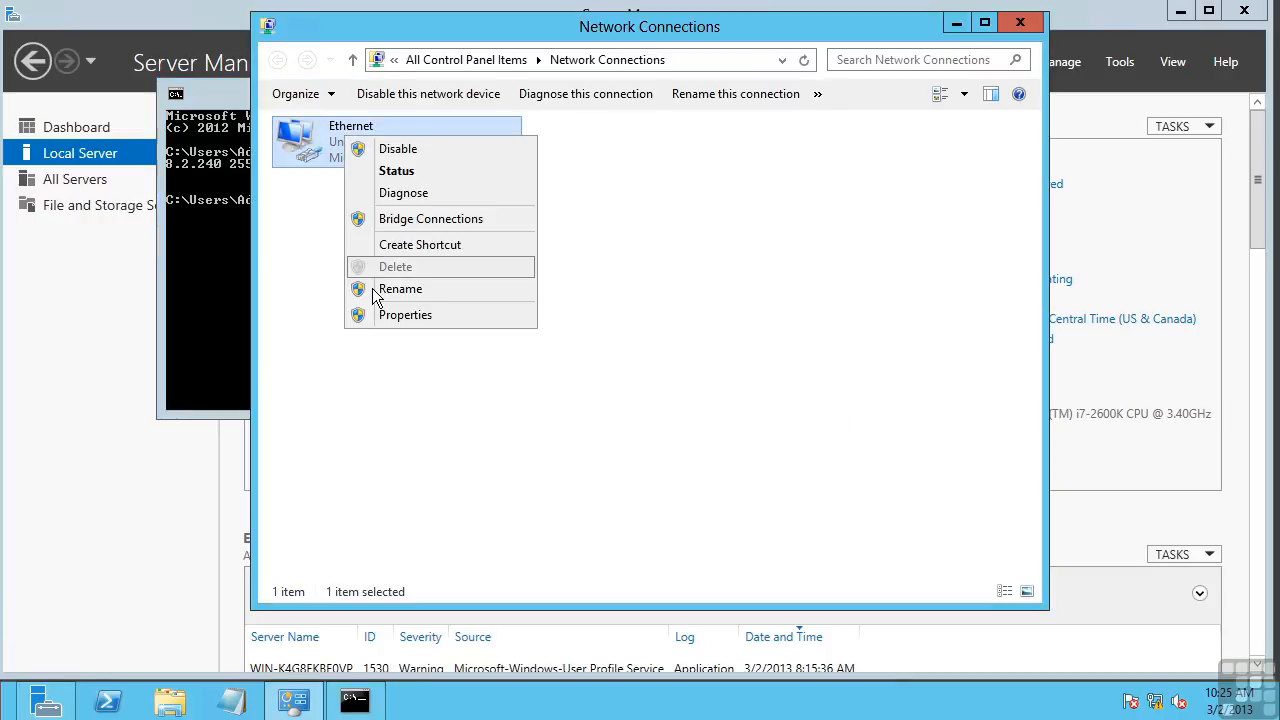
pyautogui.click(401, 316)
pyautogui.click(437, 392)
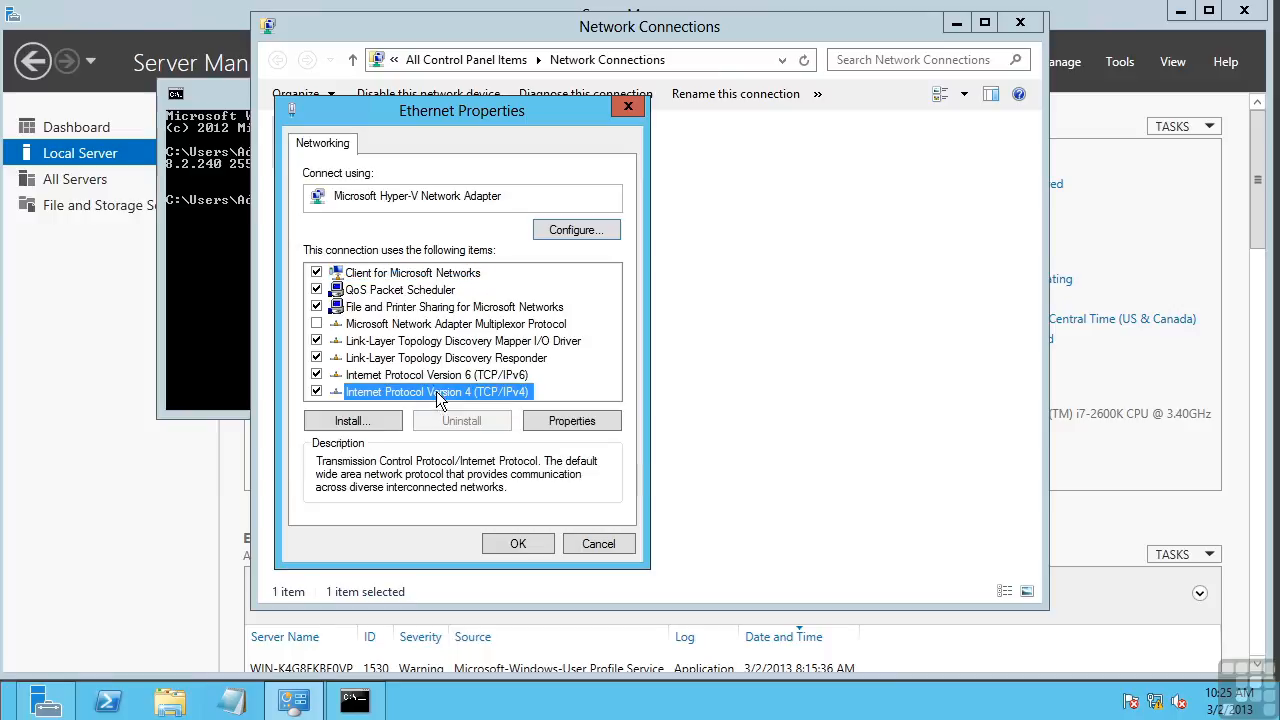
pyautogui.click(595, 420)
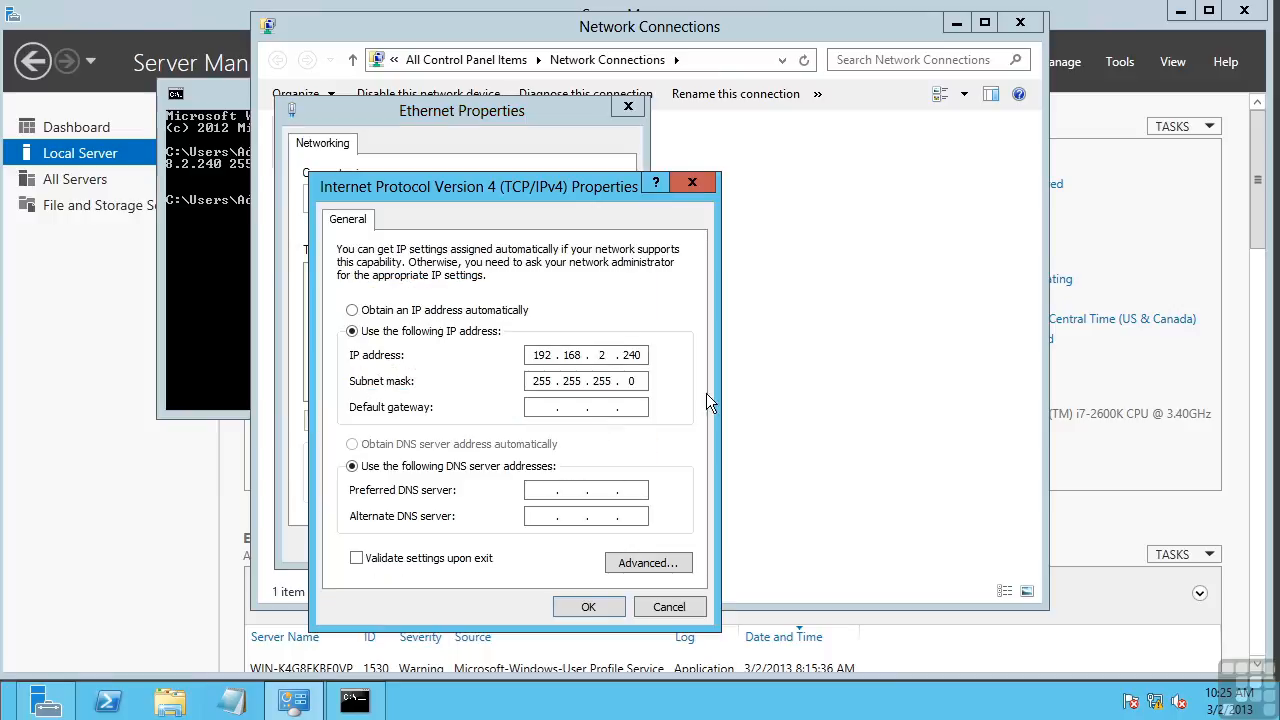
pyautogui.click(661, 612)
pyautogui.click(604, 543)
# Recall the previous netsh command in the Command Prompt and replace address with dnsservers
pyautogui.click(227, 298)
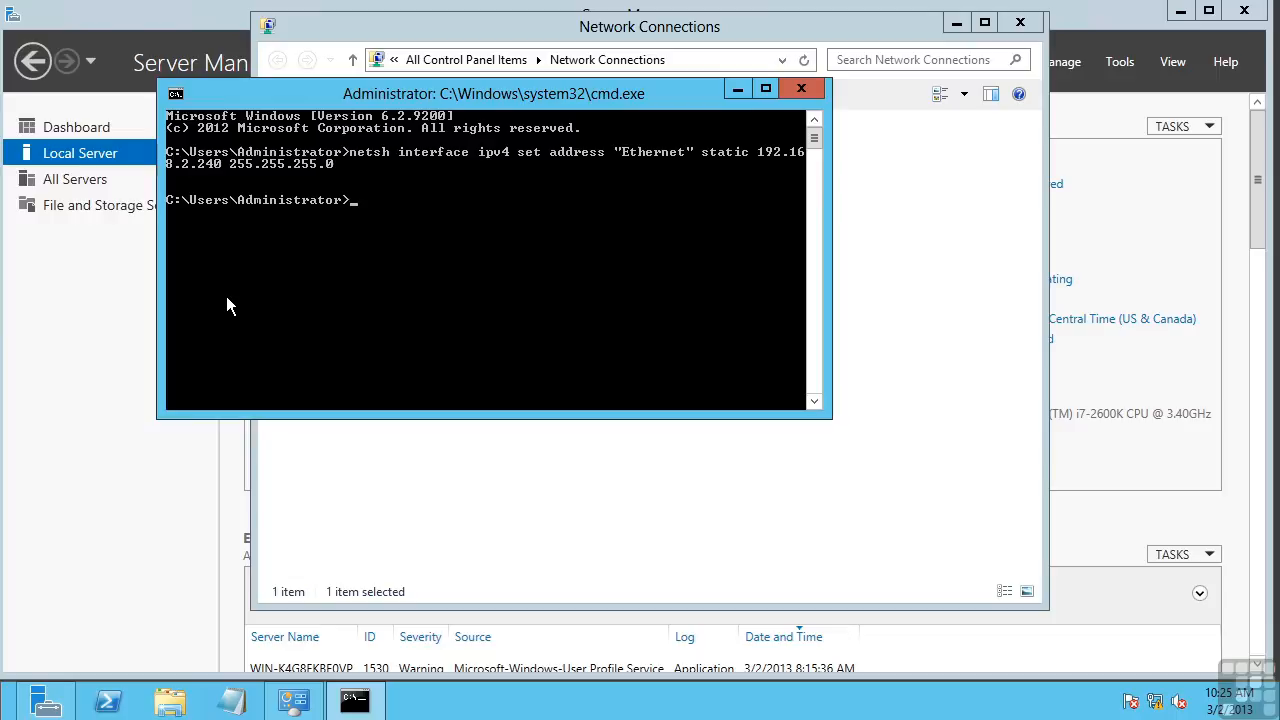
pyautogui.press('Up')
pyautogui.press('Left')
pyautogui.press('Left')
pyautogui.press('Left')
pyautogui.press('Left')
pyautogui.press('Left')
pyautogui.press('Left')
pyautogui.press('Left')
pyautogui.press('Left')
pyautogui.press('Left')
pyautogui.press('Left')
pyautogui.press('Left')
pyautogui.press('Left')
pyautogui.press('Left')
pyautogui.press('Left')
pyautogui.press('Left')
pyautogui.press('Left')
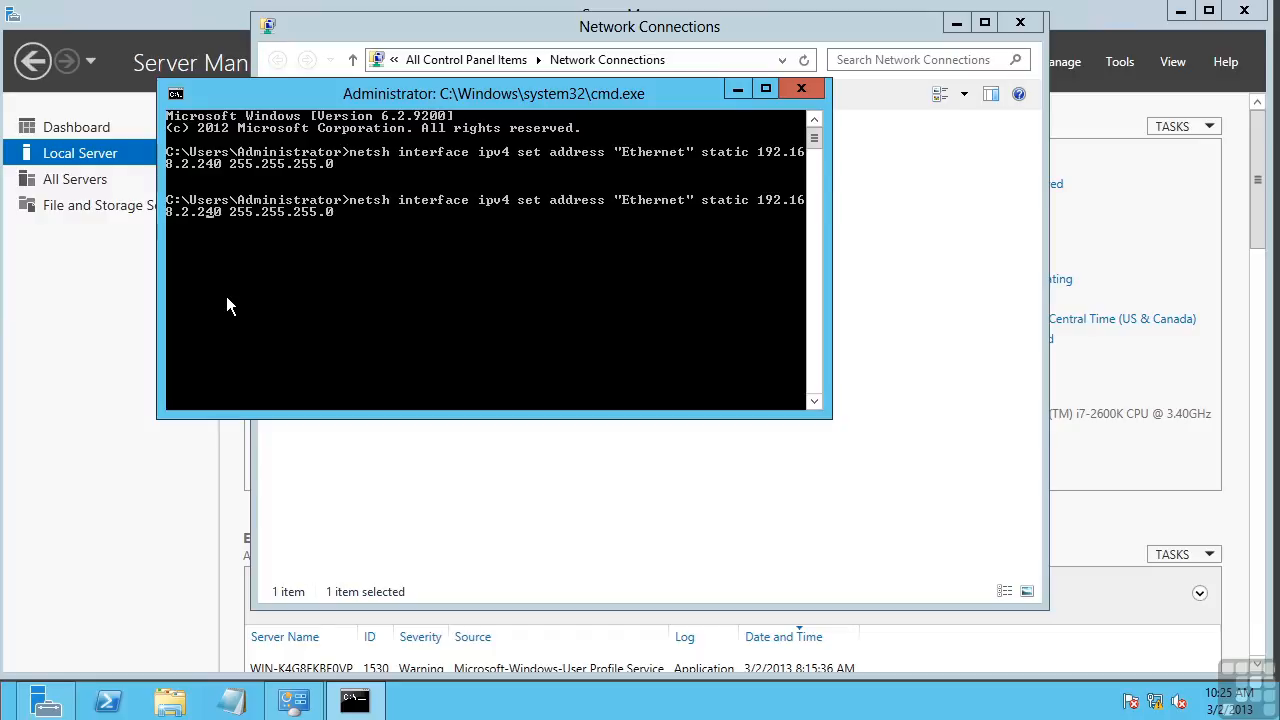
pyautogui.press('BackSpace')
pyautogui.press('BackSpace')
pyautogui.press('BackSpace')
pyautogui.press('BackSpace')
pyautogui.press('BackSpace')
pyautogui.press('BackSpace')
pyautogui.press('BackSpace')
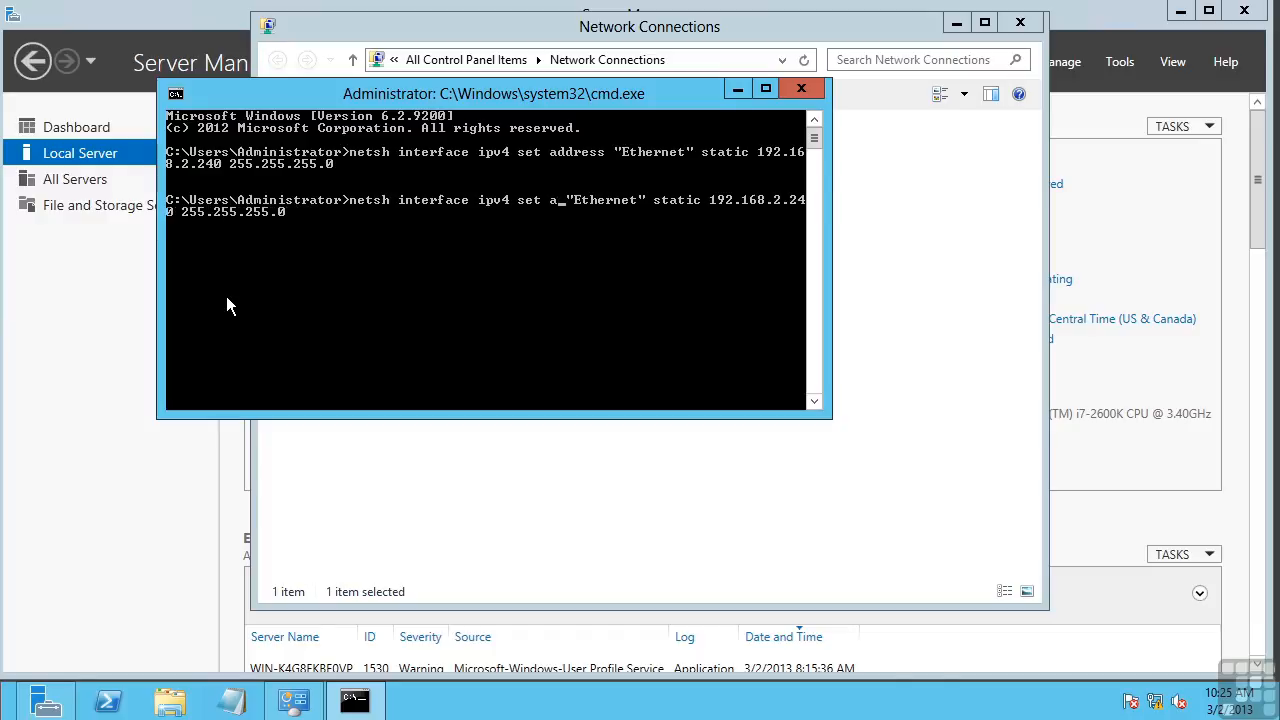
pyautogui.write('dnsservers')
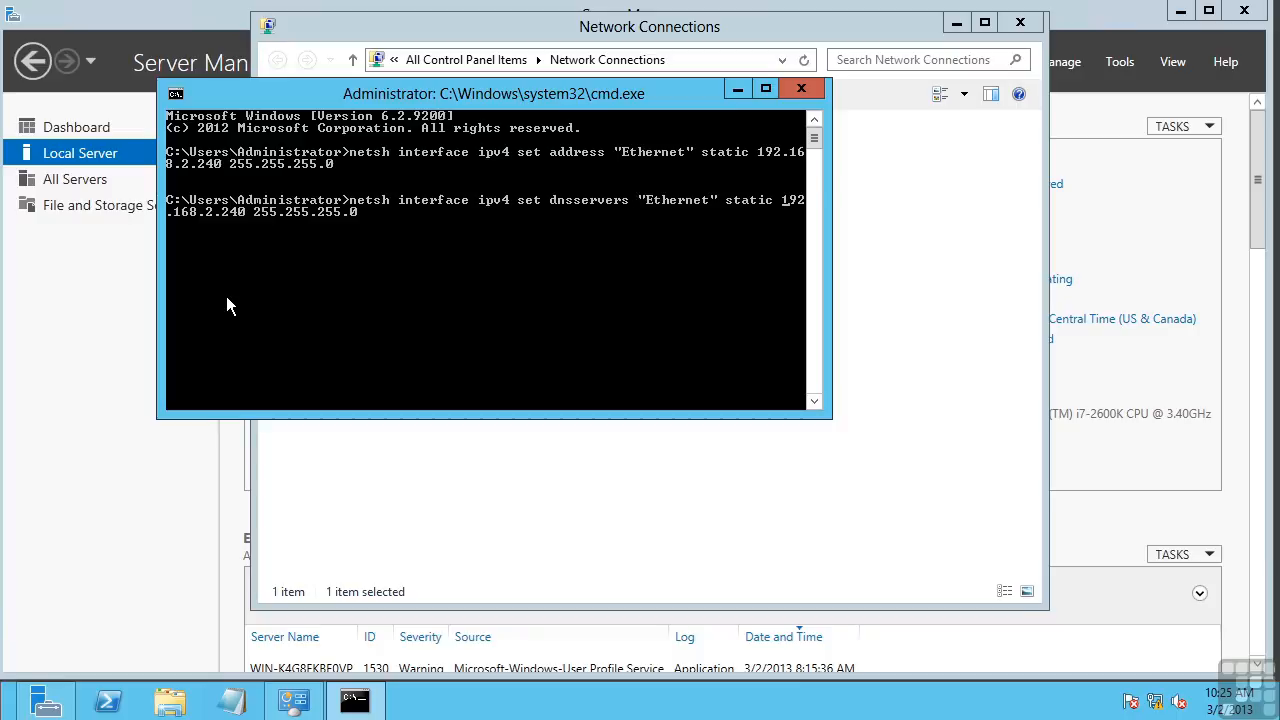
# Change the address to 192.168.2.10, replace the subnet mask with primary, and run the dnsservers command
pyautogui.press('Left')
pyautogui.press('Left')
pyautogui.press('BackSpace')
pyautogui.press('BackSpace')
pyautogui.press('BackSpace')
pyautogui.write('10 primary')
pyautogui.press('Delete')
pyautogui.press('Delete')
pyautogui.press('Delete')
pyautogui.press('Delete')
pyautogui.press('Delete')
pyautogui.press('Delete')
pyautogui.press('Delete')
pyautogui.press('Delete')
pyautogui.press('Delete')
pyautogui.press('Delete')
pyautogui.press('Delete')
pyautogui.press('Delete')
pyautogui.press('Delete')
pyautogui.press('Delete')
pyautogui.press('Return')
pyautogui.press('Return')
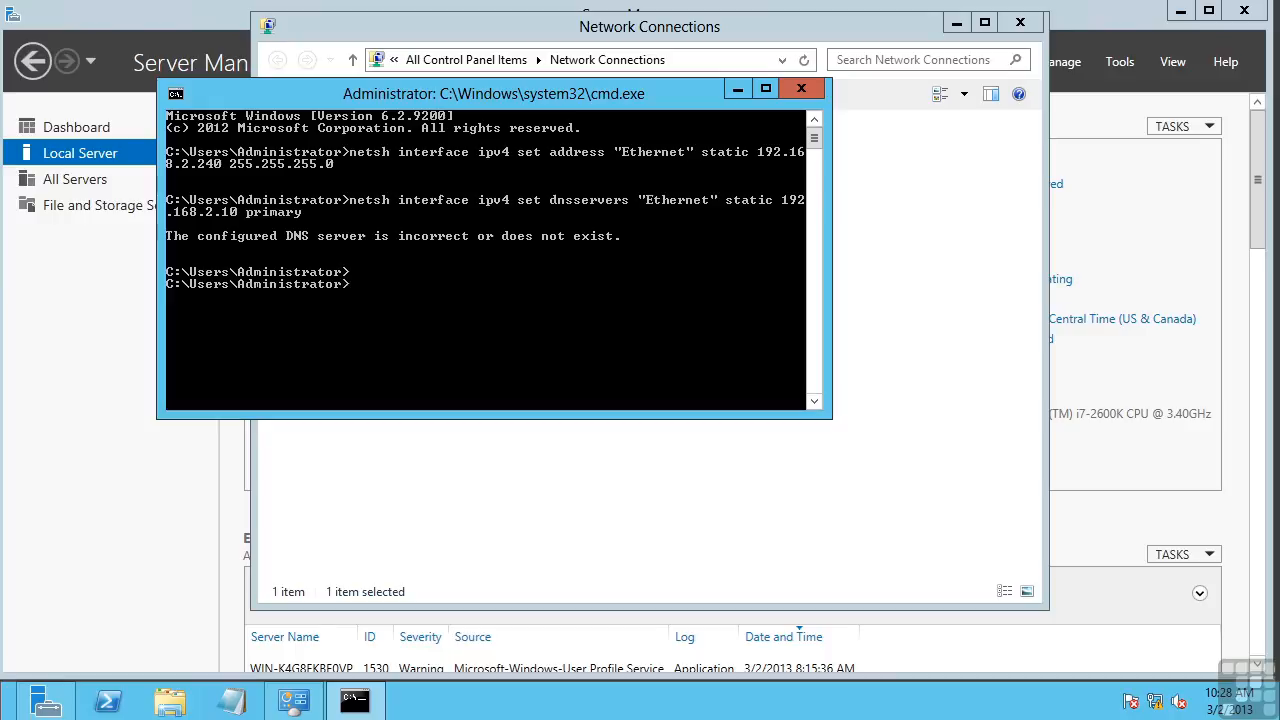
# Display the netdom command help with netdom /?
pyautogui.write('netdom /?')
pyautogui.press('Return')
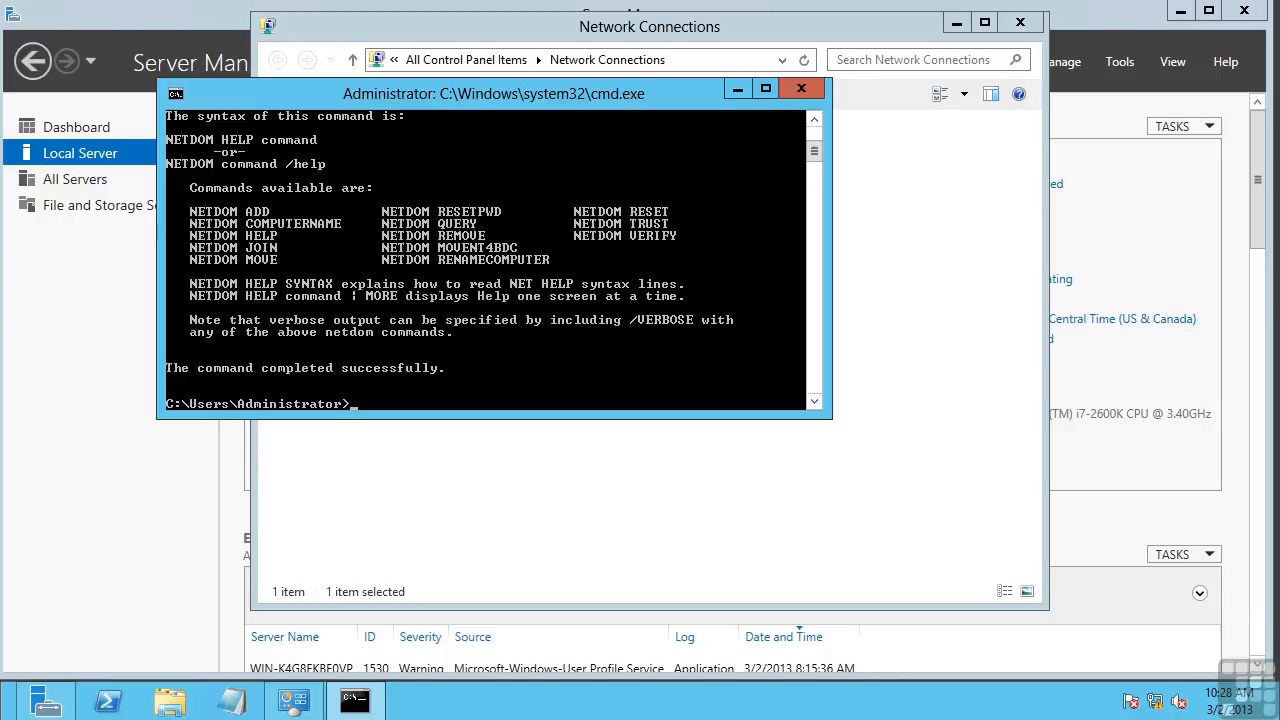
# Return to Server Manager and open the Product ID entry for activating the server
pyautogui.click(168, 24)
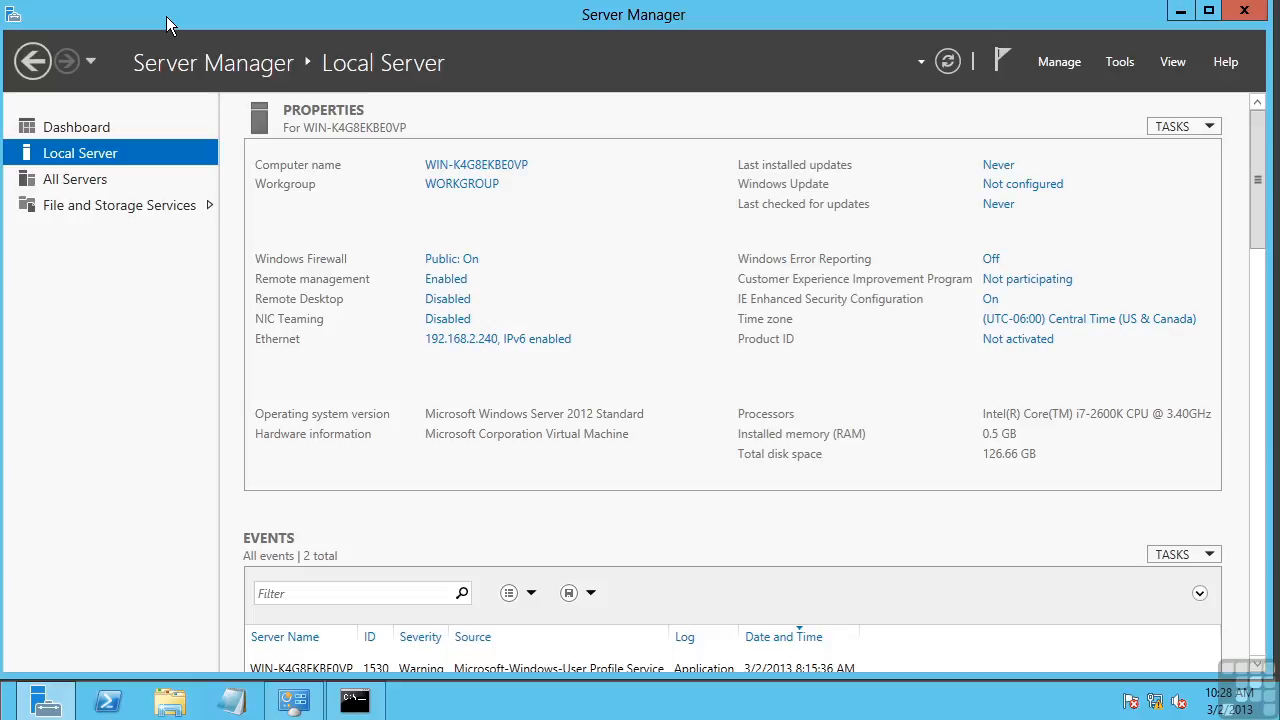
pyautogui.click(1026, 342)
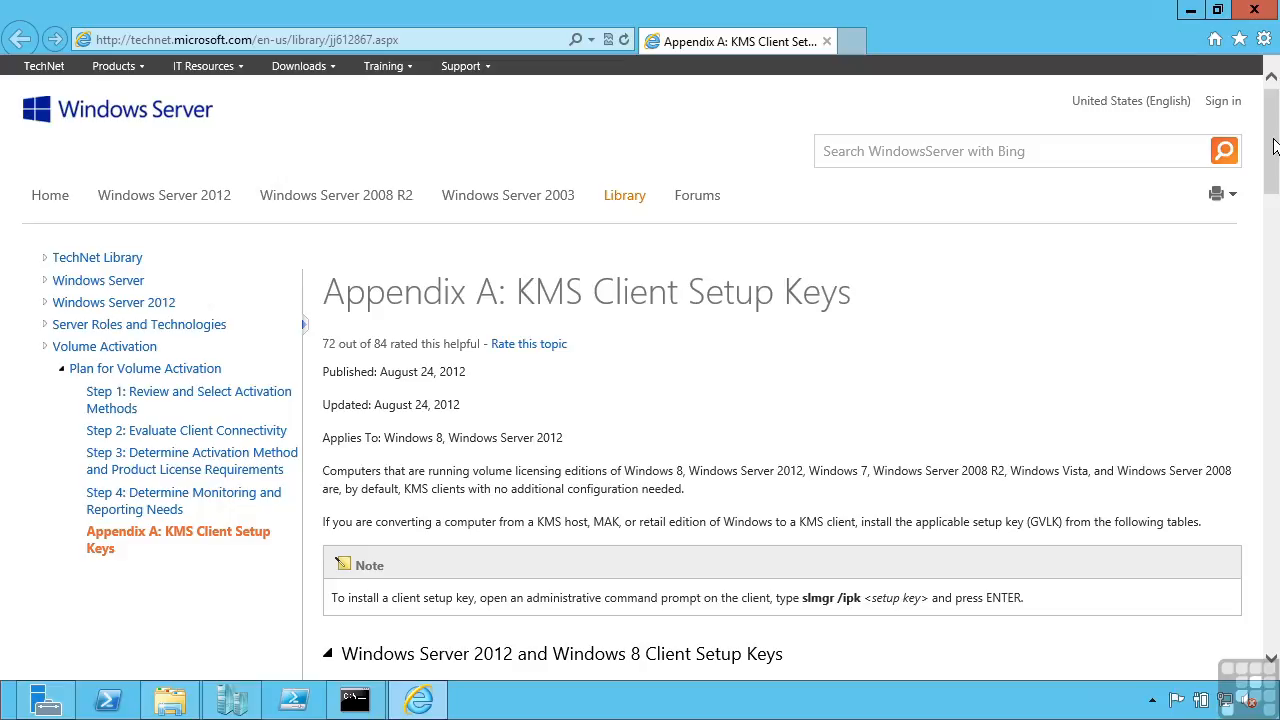
# Examine the KMS client setup keys for Windows Server 2012 and Windows 8 on the TechNet page
pyautogui.scroll(-1, 1275, 178)
pyautogui.scroll(-5, 1275, 178)
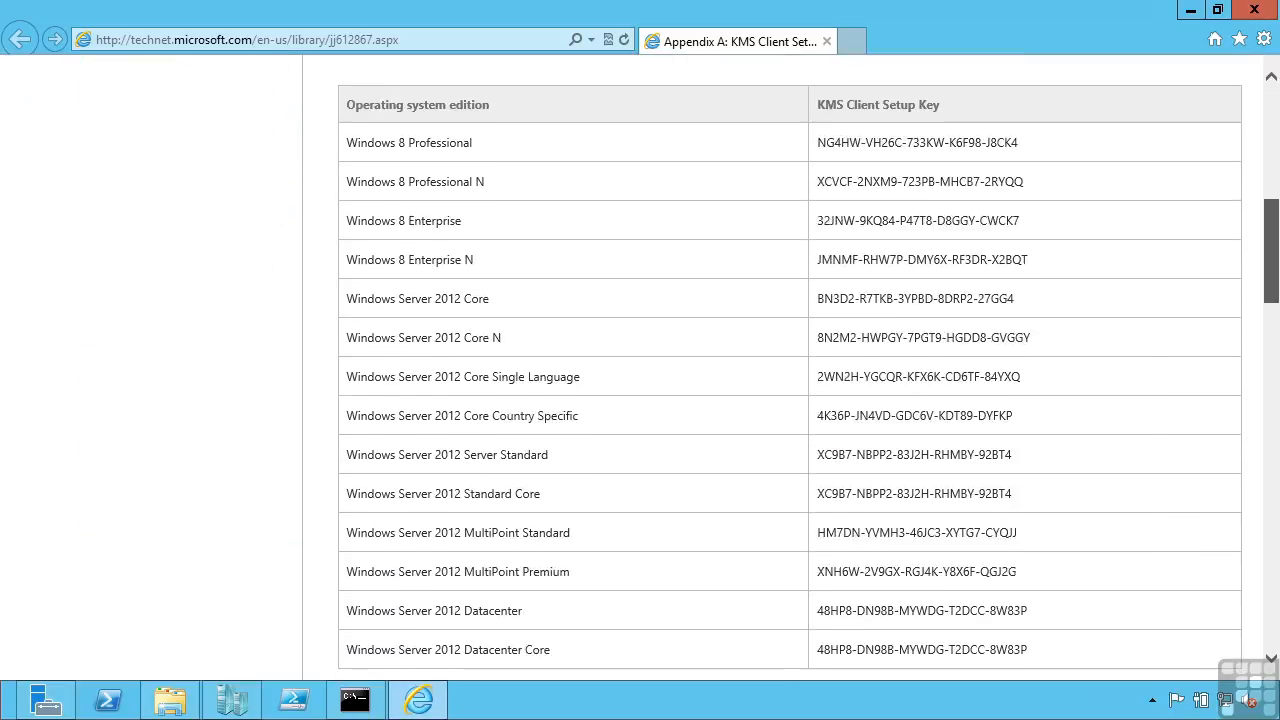
pyautogui.moveTo(1275, 301); pyautogui.dragTo(1275, 150)
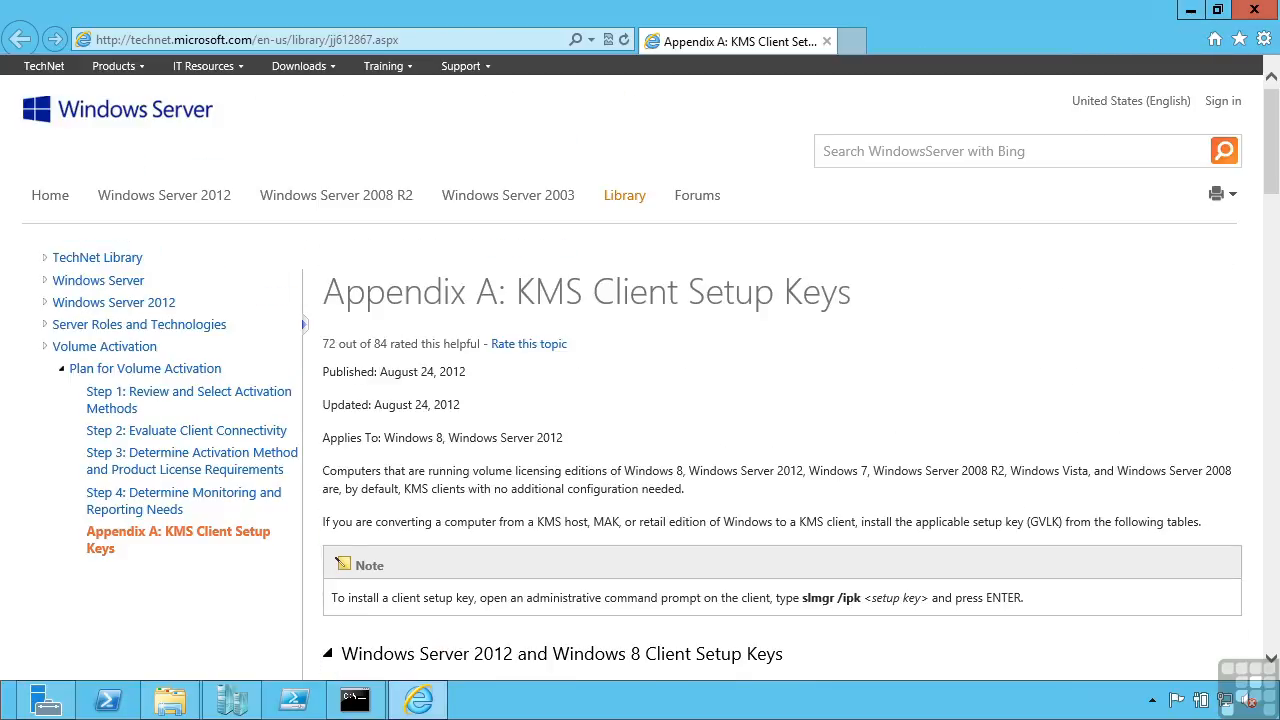